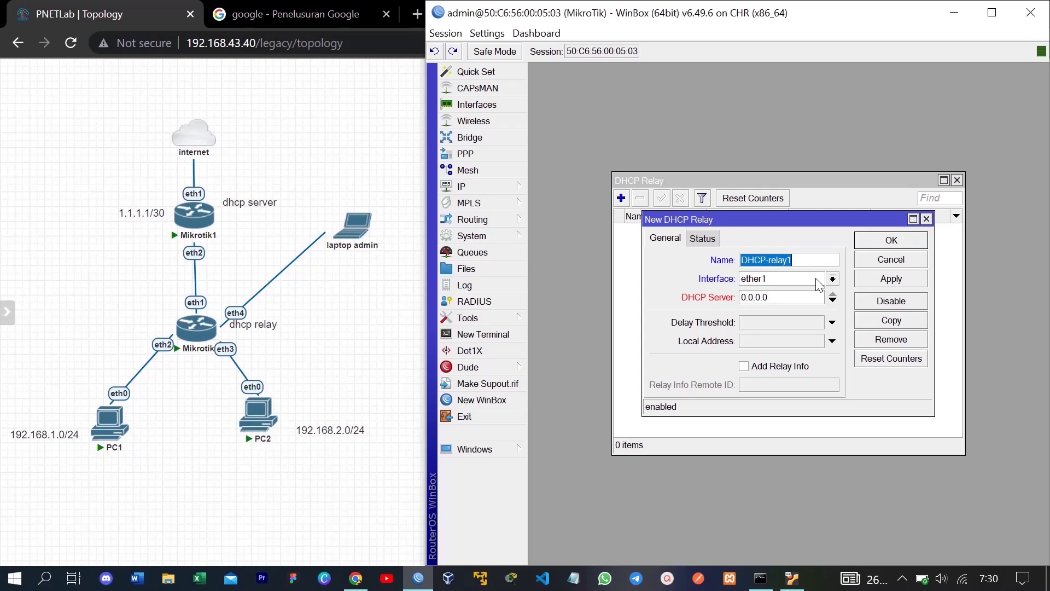
Step: Set the new relay's interface to ether2 and begin entering DHCP server address 1.1
{"action": "left_click", "coordinate": [817, 280]}
{"action": "left_click", "coordinate": [797, 300]}
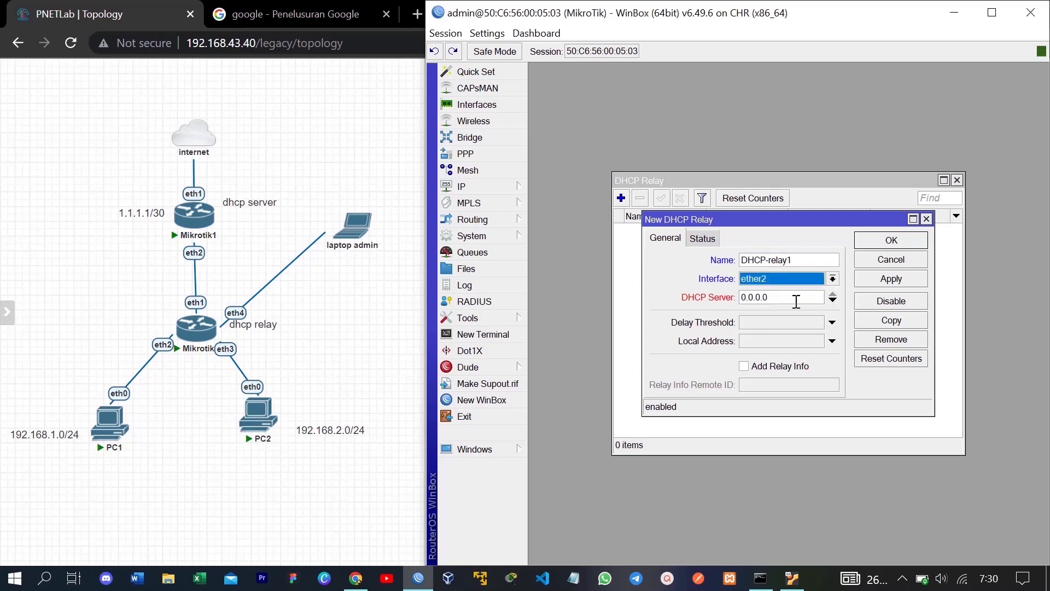
{"action": "left_click", "coordinate": [796, 300]}
{"action": "key", "text": "BackSpace"}
{"action": "key", "text": "BackSpace"}
{"action": "key", "text": "BackSpace"}
{"action": "key", "text": "BackSpace"}
{"action": "key", "text": "BackSpace"}
{"action": "key", "text": "BackSpace"}
{"action": "key", "text": "BackSpace"}
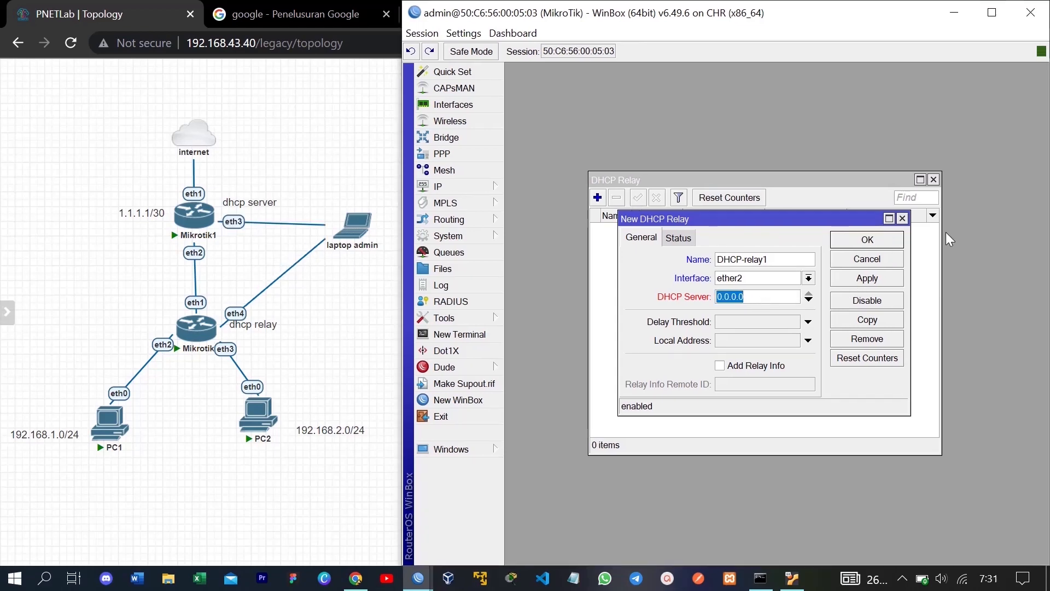
{"action": "type", "text": "1.1"}
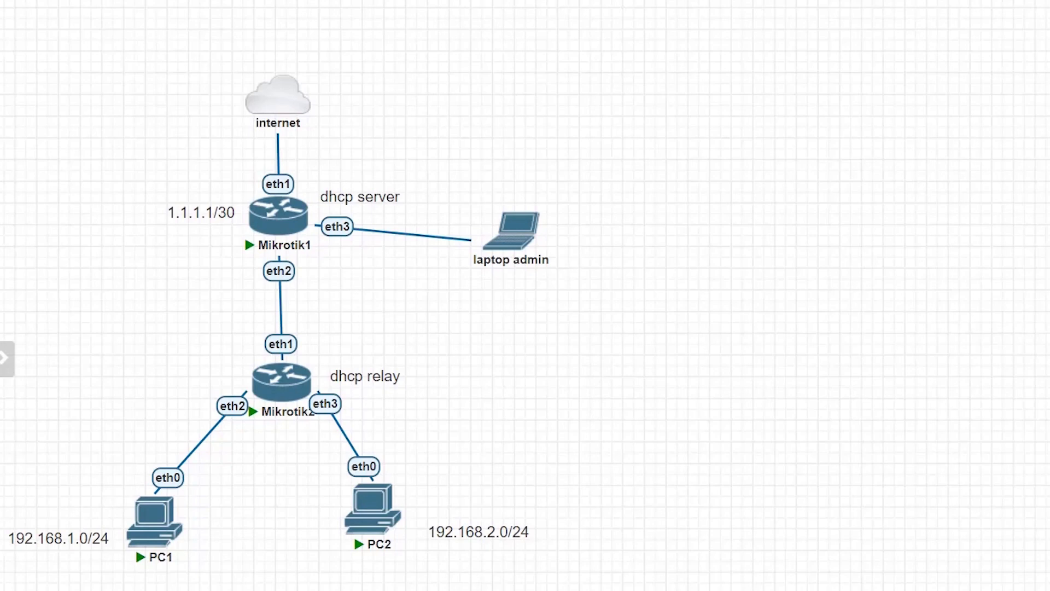
Step: Connect WinBox to router 50:AD:55:00:04:02, widen the window and bring up the IP menu
{"action": "left_click", "coordinate": [419, 579]}
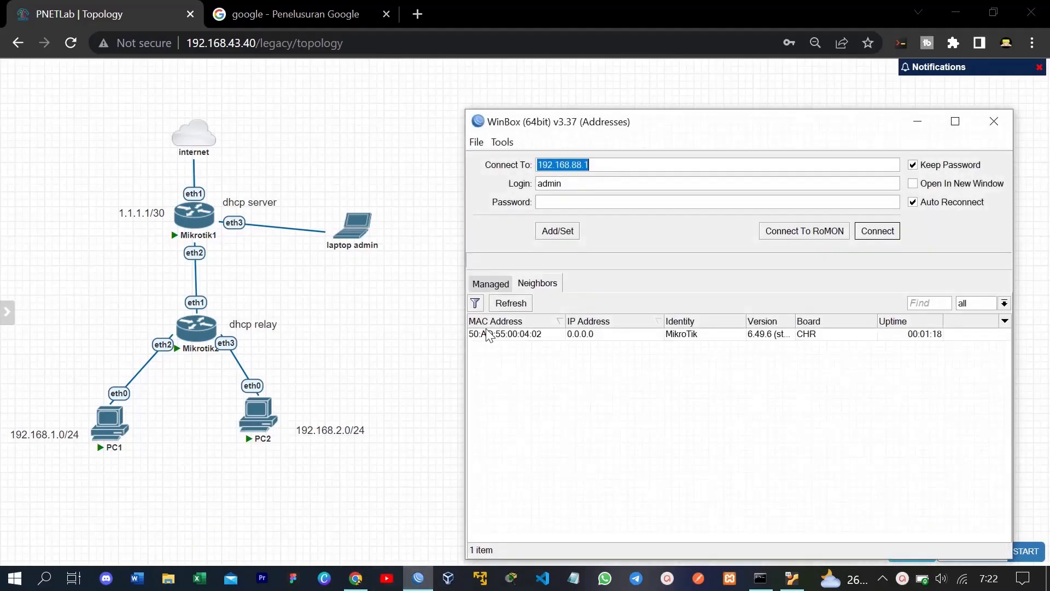
{"action": "double_click", "coordinate": [488, 334]}
{"action": "left_click_drag", "start_coordinate": [464, 236], "coordinate": [411, 236]}
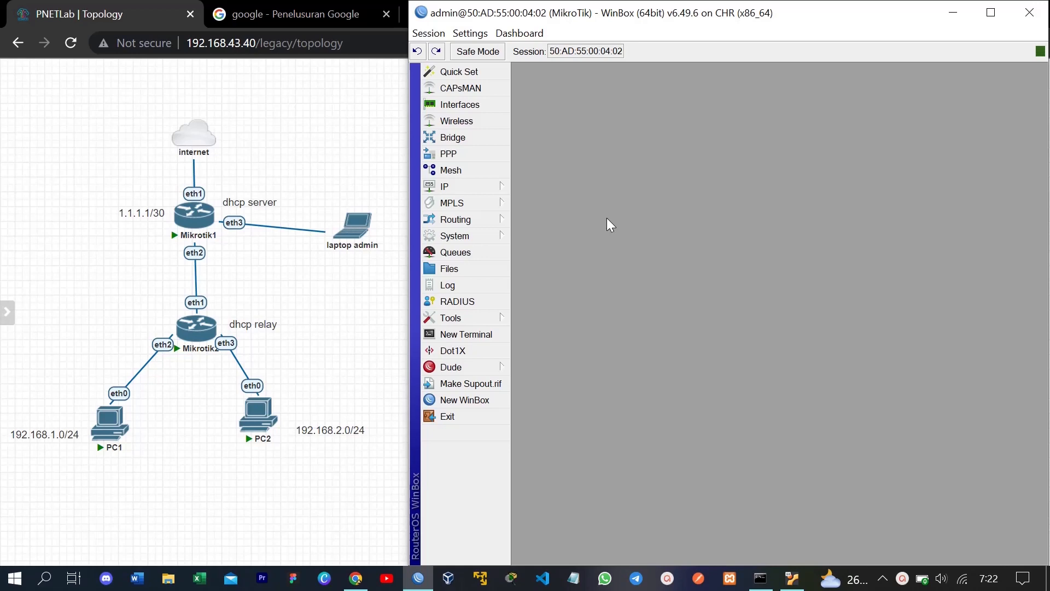
{"action": "left_click", "coordinate": [461, 188]}
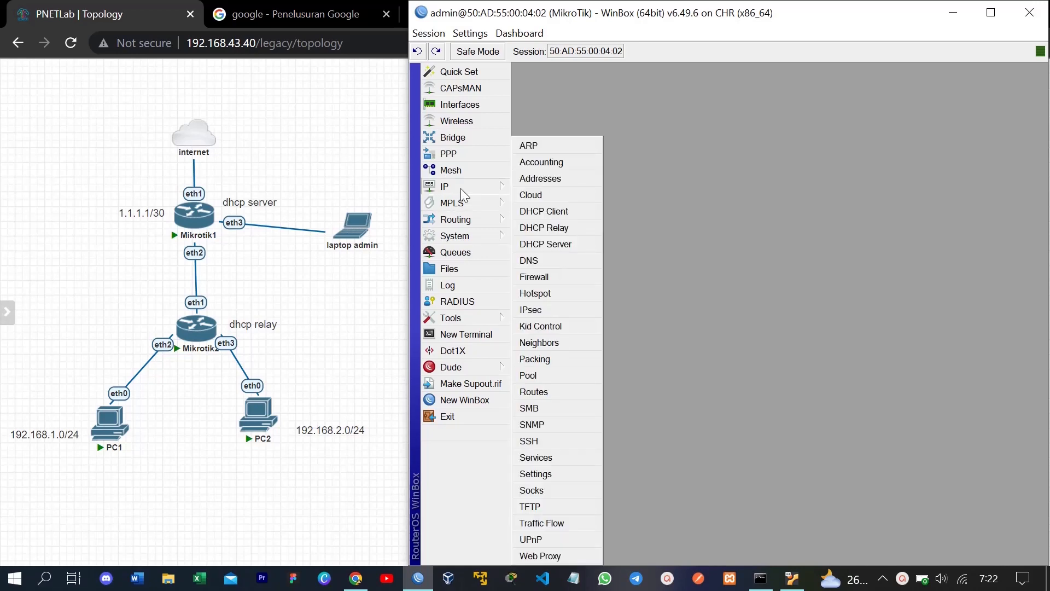
Step: Start a new IP address pool named pool-for-PC1
{"action": "left_click", "coordinate": [554, 375]}
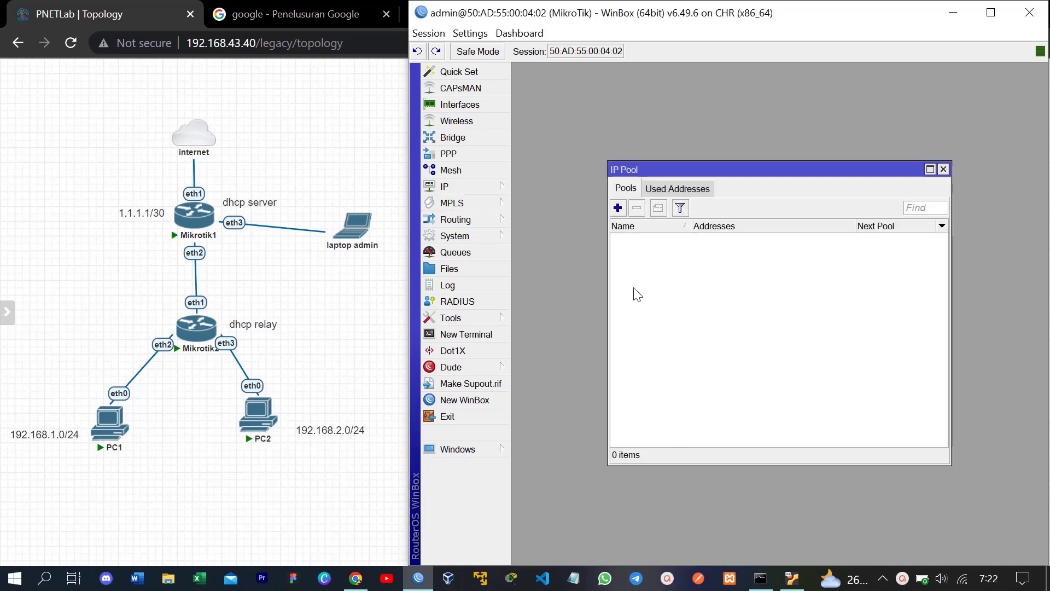
{"action": "left_click", "coordinate": [619, 207]}
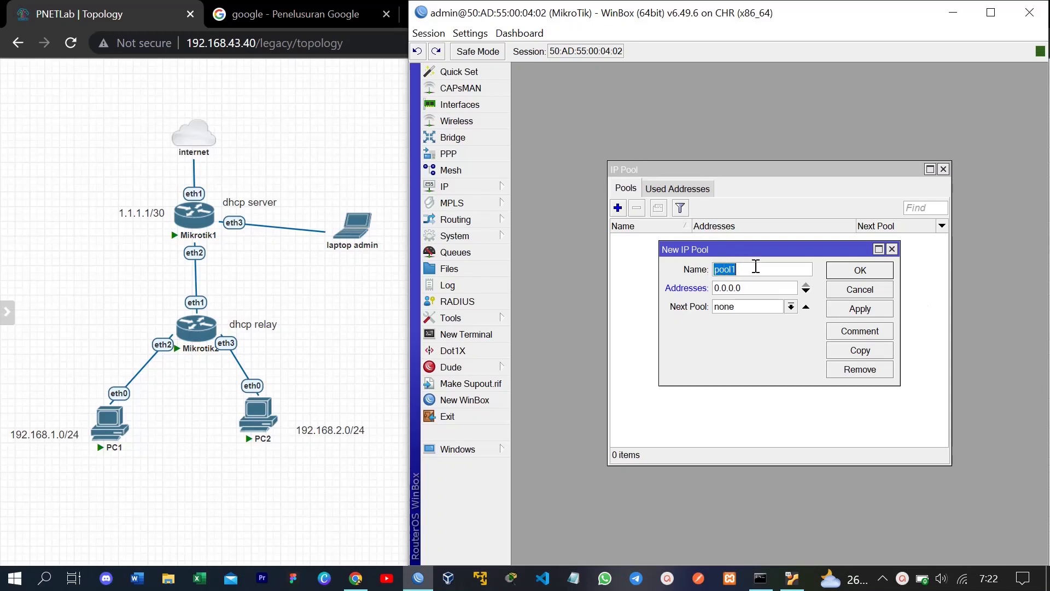
{"action": "type", "text": "poolfor_PCA"}
{"action": "key", "text": "BackSpace"}
{"action": "type", "text": "1"}
{"action": "key", "text": "Left"}
{"action": "key", "text": "Left"}
{"action": "key", "text": "Left"}
{"action": "key", "text": "Left"}
{"action": "key", "text": "Left"}
{"action": "key", "text": "Left"}
{"action": "key", "text": "Left"}
{"action": "type", "text": "-"}
{"action": "key", "text": "Right"}
{"action": "key", "text": "Right"}
{"action": "key", "text": "Right"}
{"action": "key", "text": "Right"}
{"action": "key", "text": "BackSpace"}
{"action": "type", "text": "-"}
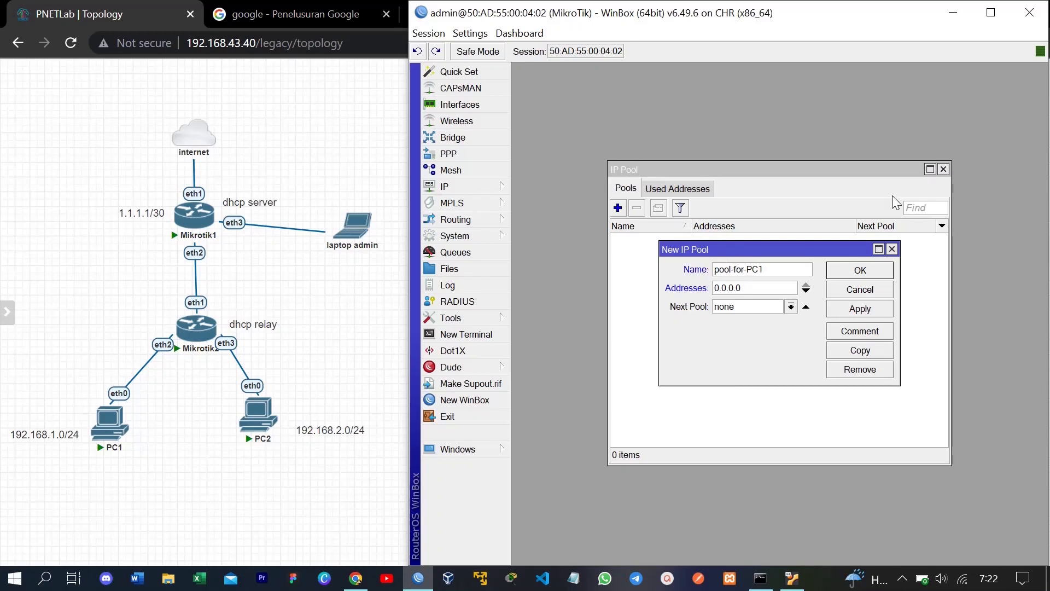
Step: Give pool-for-PC1 the range 192.168.1.2-192.168.1.254 and save it
{"action": "left_click", "coordinate": [765, 289]}
{"action": "type", "text": "192"}
{"action": "type", "text": ".168.1."}
{"action": "type", "text": "2"}
{"action": "type", "text": "-192"}
{"action": "type", "text": ".168"}
{"action": "type", "text": ".1"}
{"action": "type", "text": ".254"}
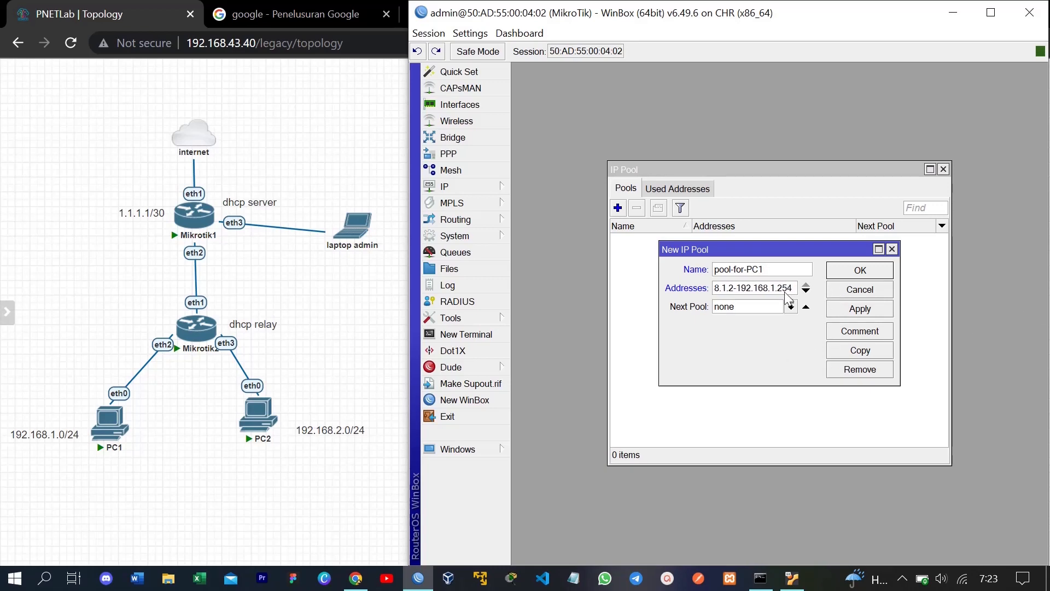
{"action": "left_click_drag", "start_coordinate": [900, 270], "coordinate": [984, 273]}
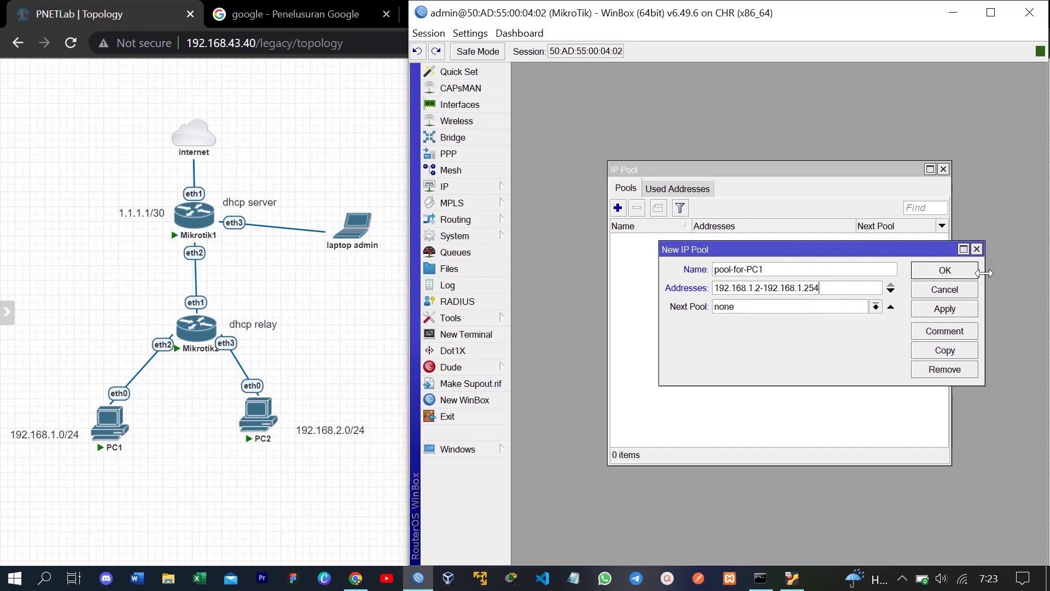
{"action": "left_click_drag", "start_coordinate": [891, 255], "coordinate": [872, 260]}
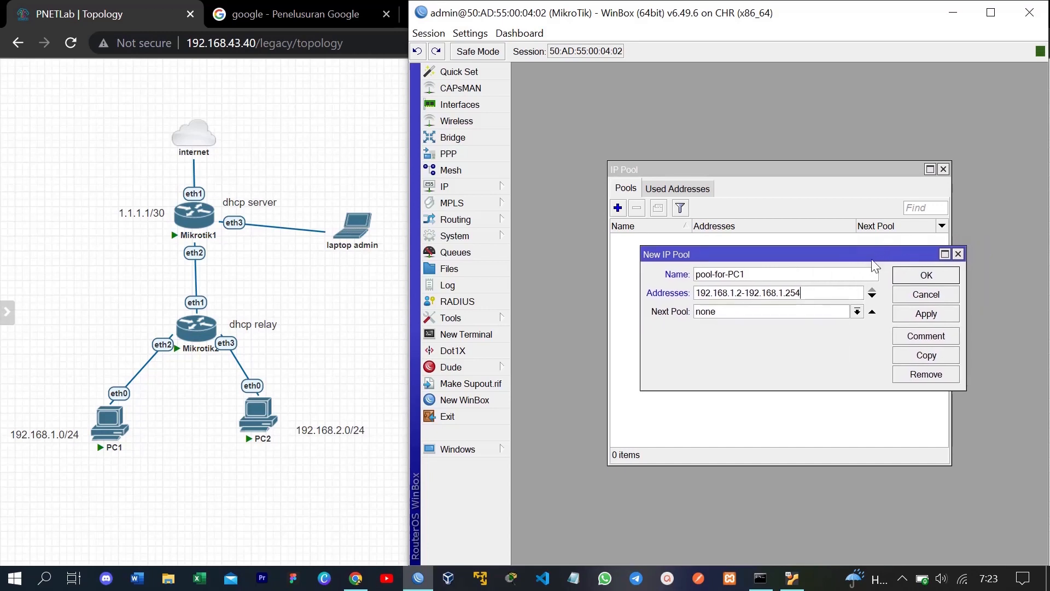
{"action": "left_click", "coordinate": [926, 313]}
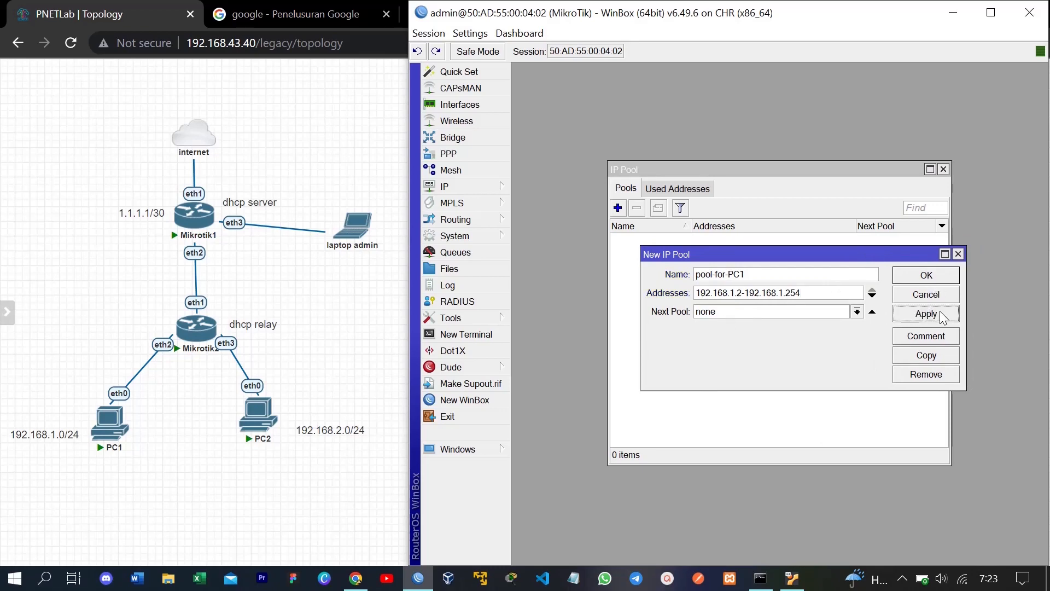
{"action": "left_click", "coordinate": [930, 276]}
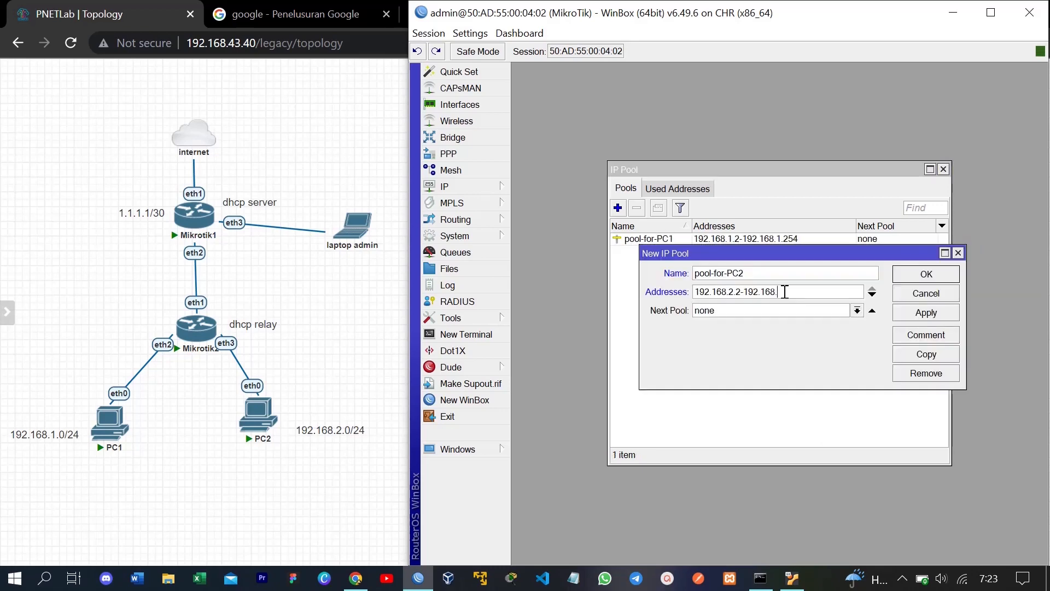
Step: Add pool-for-PC2 with range 192.168.2.2-192.168.2.254
{"action": "type", "text": "2.254"}
{"action": "left_click", "coordinate": [926, 274]}
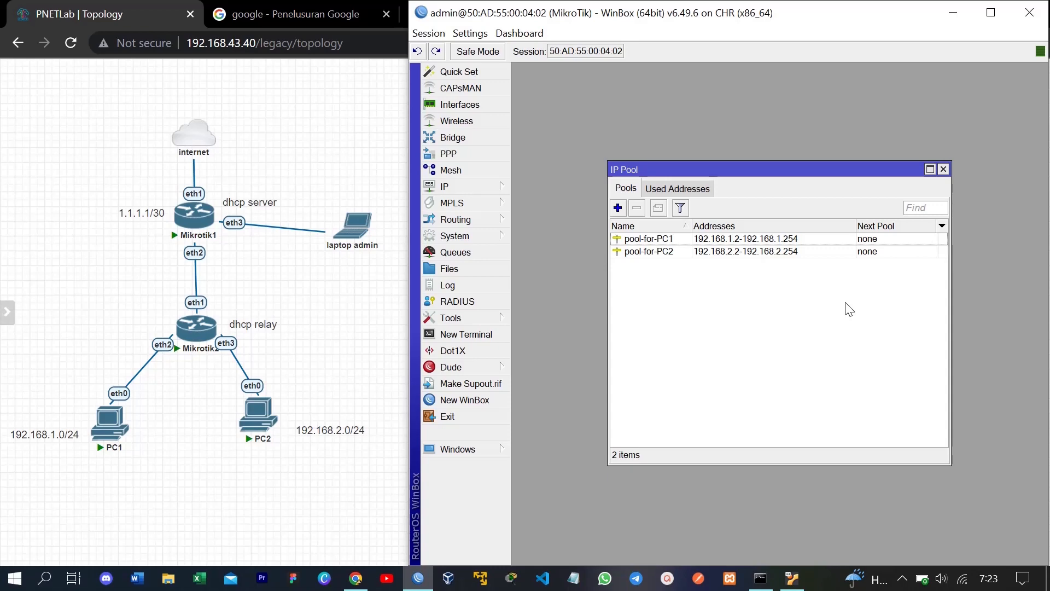
{"action": "left_click", "coordinate": [455, 186]}
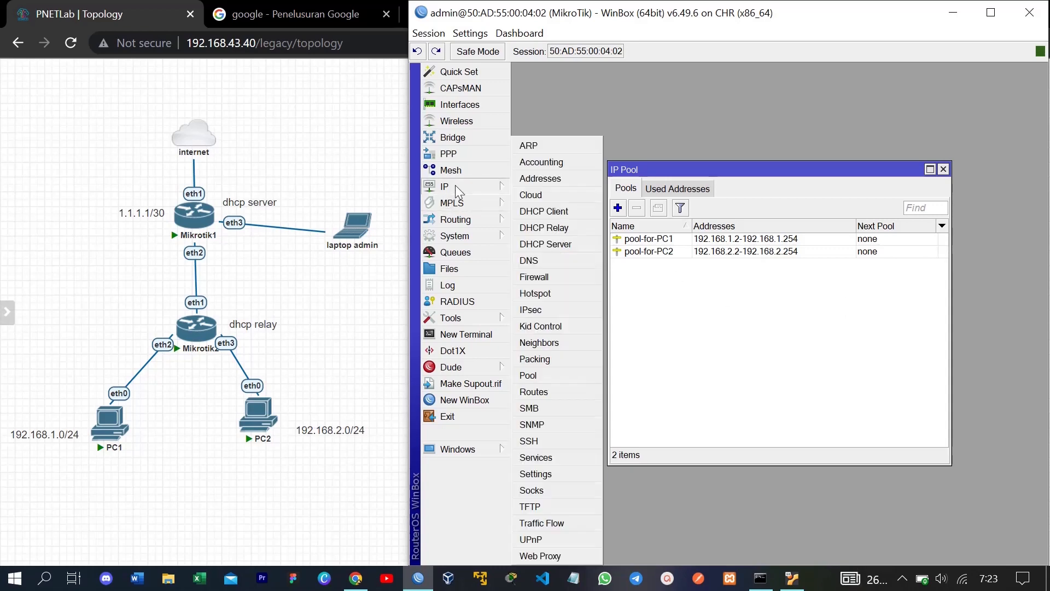
Step: Create a DHCP server named DHCP-server1 on interface ether2
{"action": "left_click", "coordinate": [562, 245]}
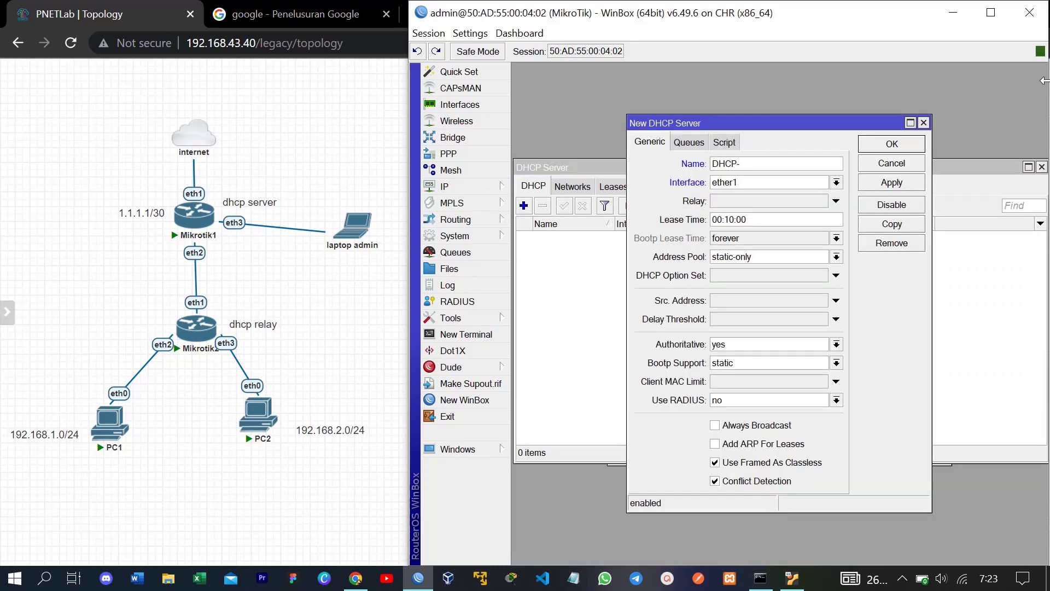
{"action": "type", "text": "SERVE"}
{"action": "key", "text": "BackSpace"}
{"action": "key", "text": "BackSpace"}
{"action": "key", "text": "BackSpace"}
{"action": "key", "text": "BackSpace"}
{"action": "key", "text": "BackSpace"}
{"action": "type", "text": "server1"}
{"action": "left_click", "coordinate": [836, 182]}
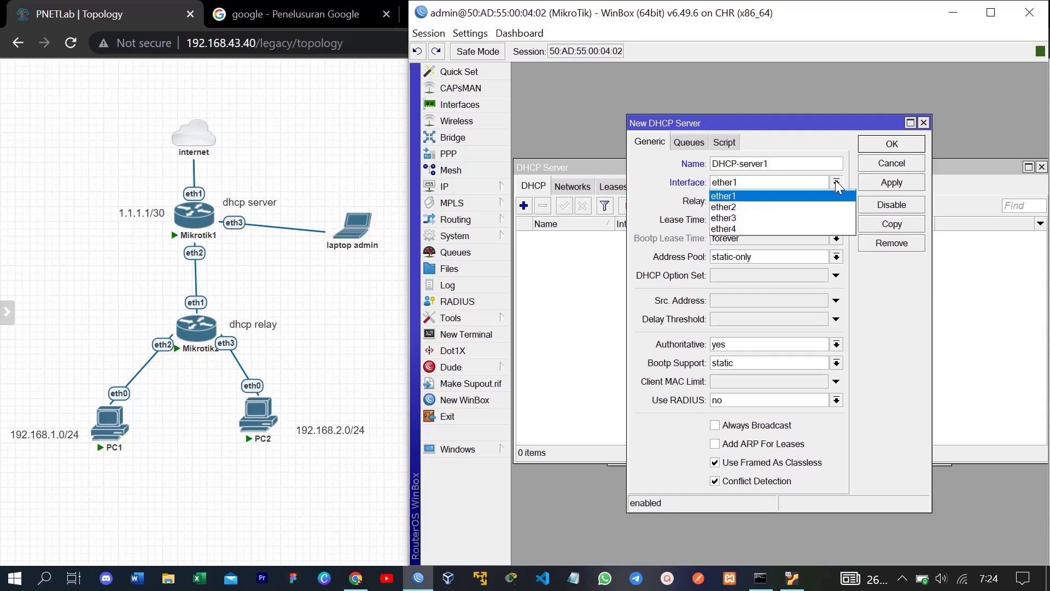
{"action": "left_click", "coordinate": [808, 208]}
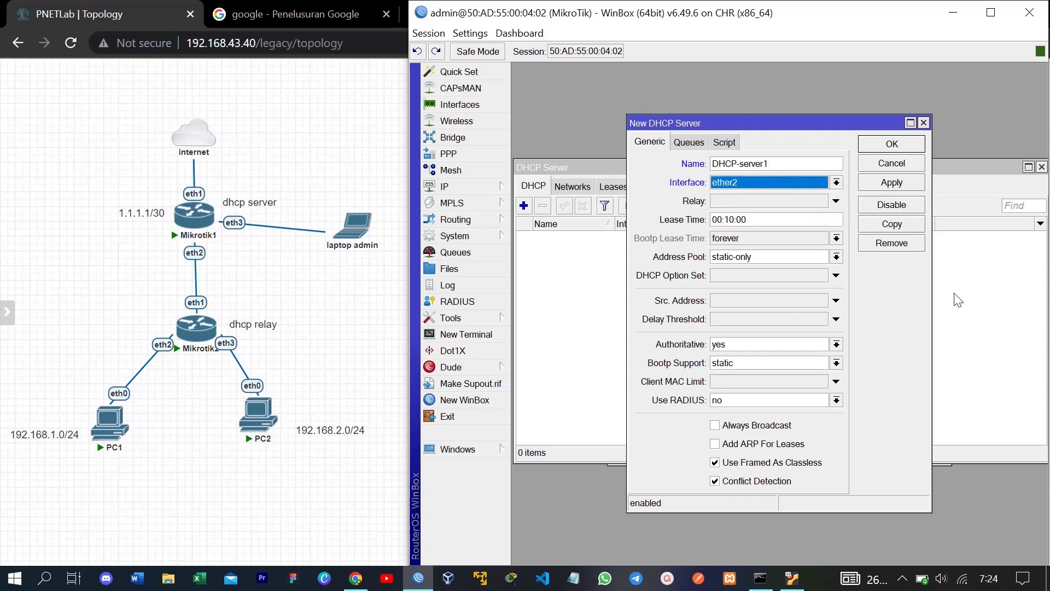
Step: Set DHCP-server1's relay to 192.168.1.1 and address pool to pool-for-PC1, then apply
{"action": "left_click", "coordinate": [836, 201]}
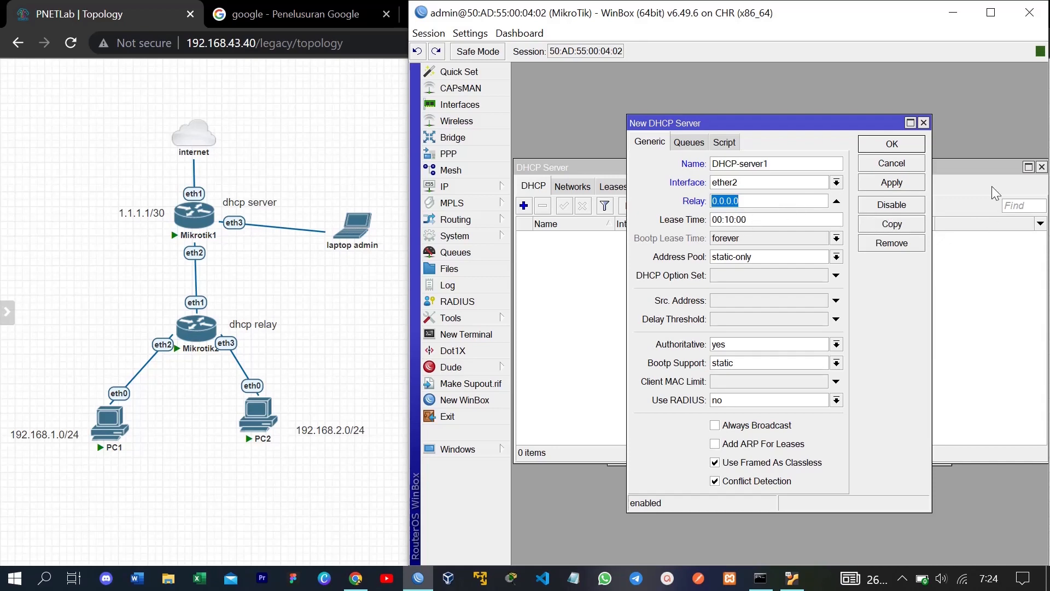
{"action": "type", "text": "192.168.1.1"}
{"action": "left_click", "coordinate": [837, 257]}
{"action": "left_click", "coordinate": [819, 271]}
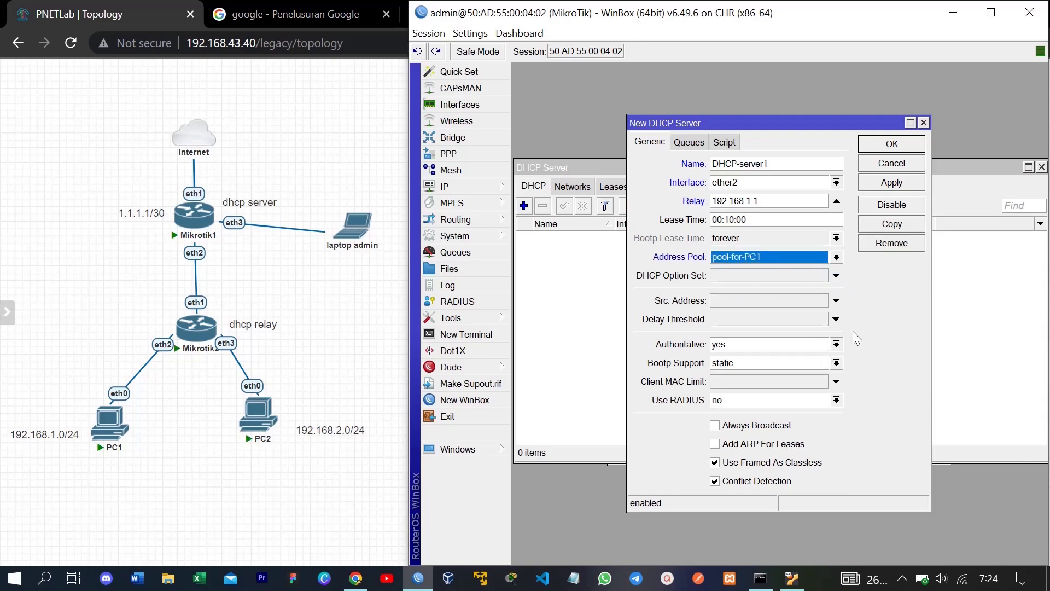
{"action": "left_click", "coordinate": [898, 180]}
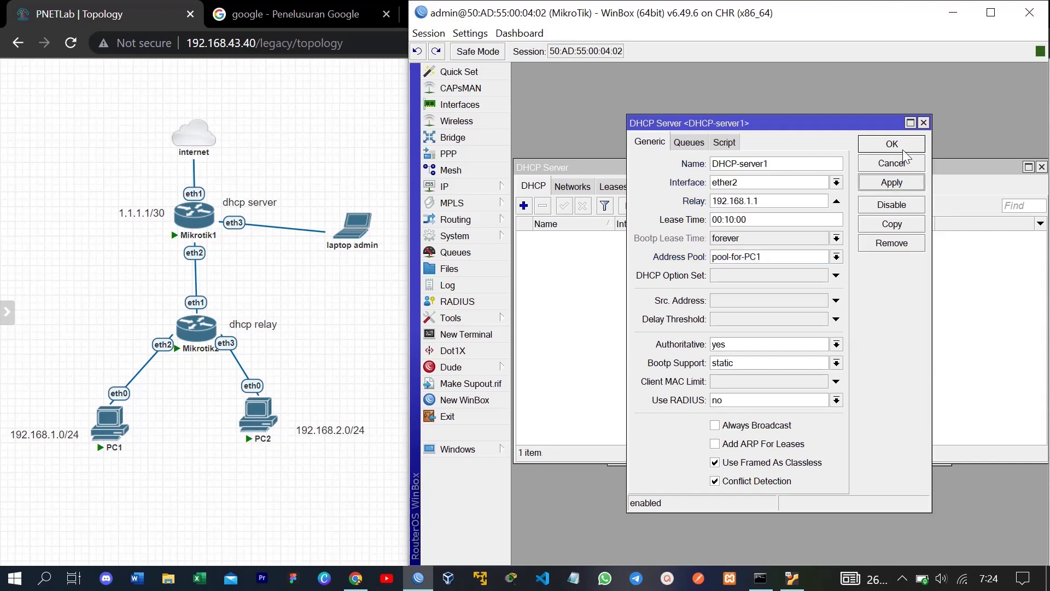
{"action": "left_click", "coordinate": [905, 144]}
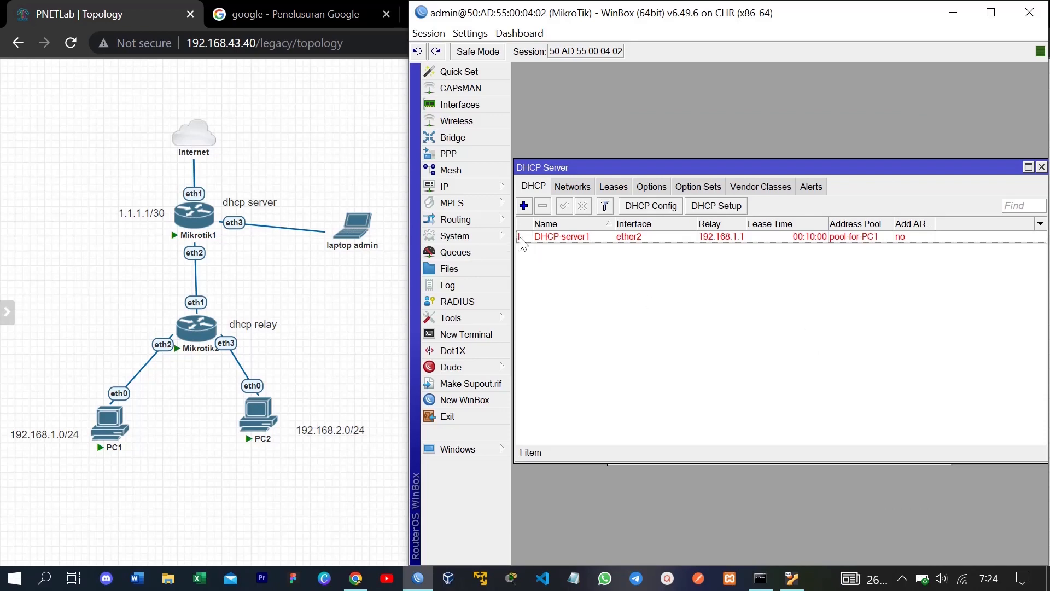
Step: Review DHCP-server1's properties and close them
{"action": "mouse_move", "coordinate": [520, 239]}
{"action": "double_click", "coordinate": [586, 236]}
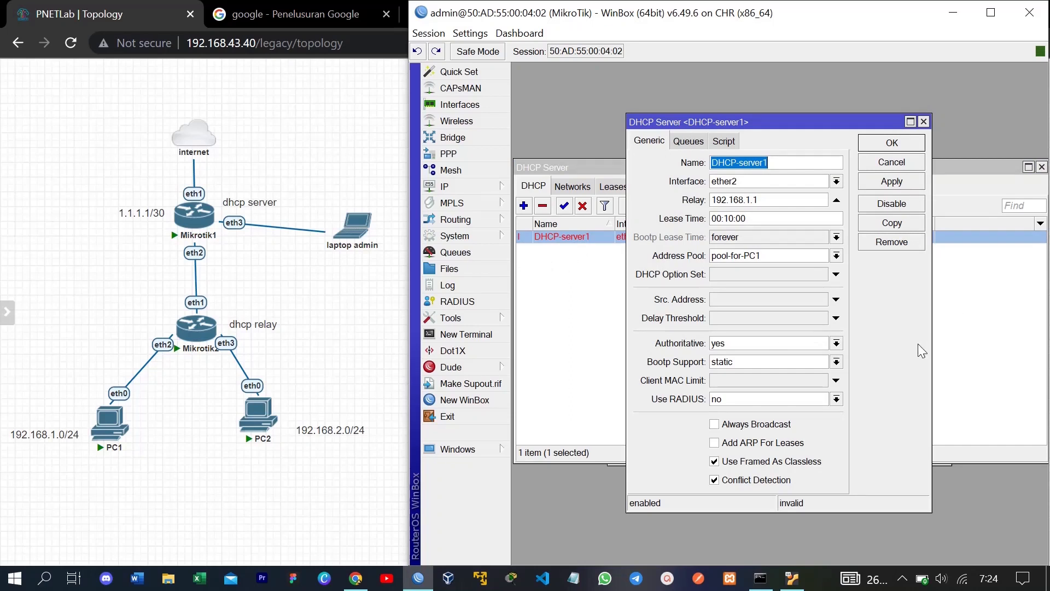
{"action": "key", "text": "Escape"}
Step: Add DHCP-server2 on ether2 with relay 192.168.2.1 and address pool pool-for-PC2
{"action": "left_click", "coordinate": [524, 206]}
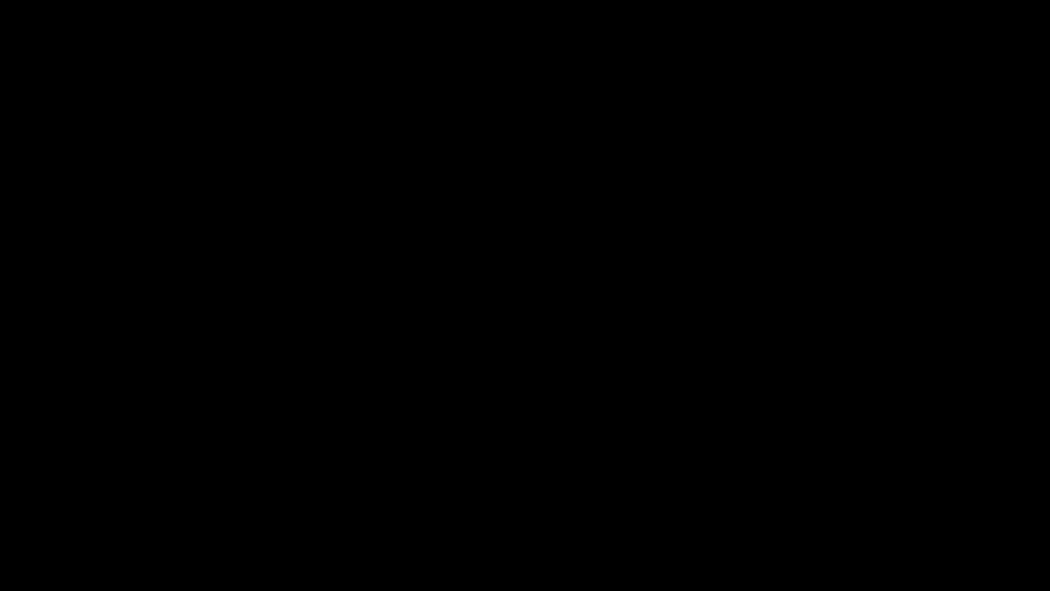
{"action": "type", "text": "DHC"}
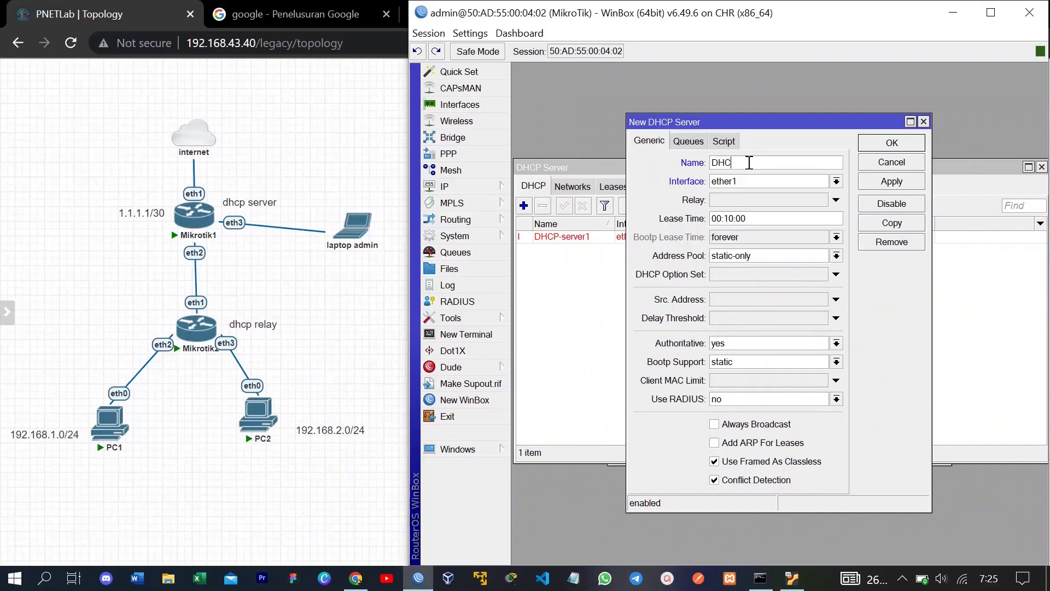
{"action": "type", "text": "P-server2"}
{"action": "key", "text": "Tab"}
{"action": "key", "text": "Down"}
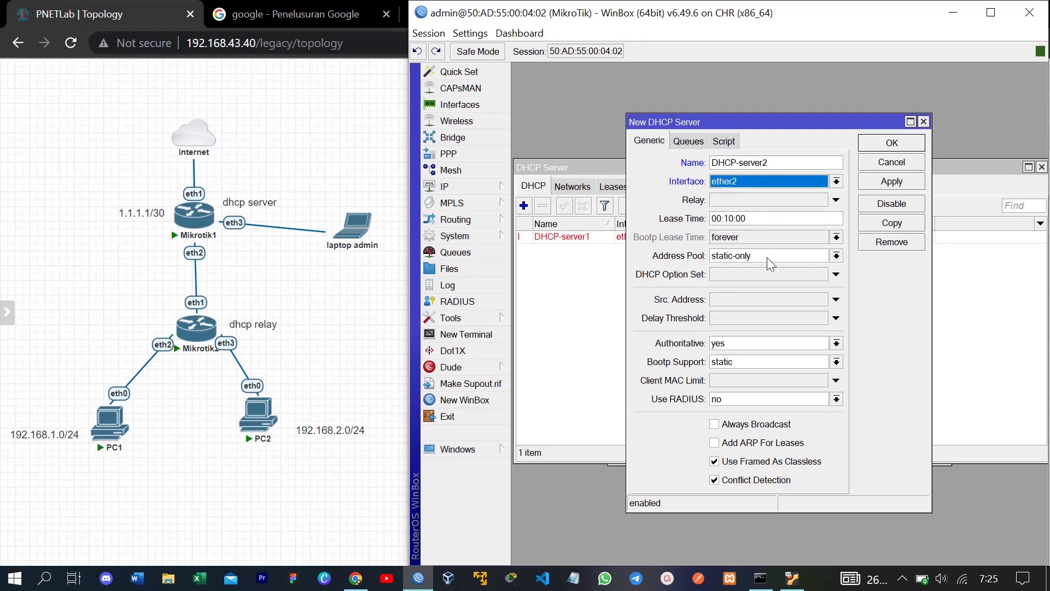
{"action": "left_click", "coordinate": [836, 256]}
{"action": "left_click", "coordinate": [776, 281]}
{"action": "left_click", "coordinate": [837, 200]}
{"action": "type", "text": "192.1"}
{"action": "type", "text": "68"}
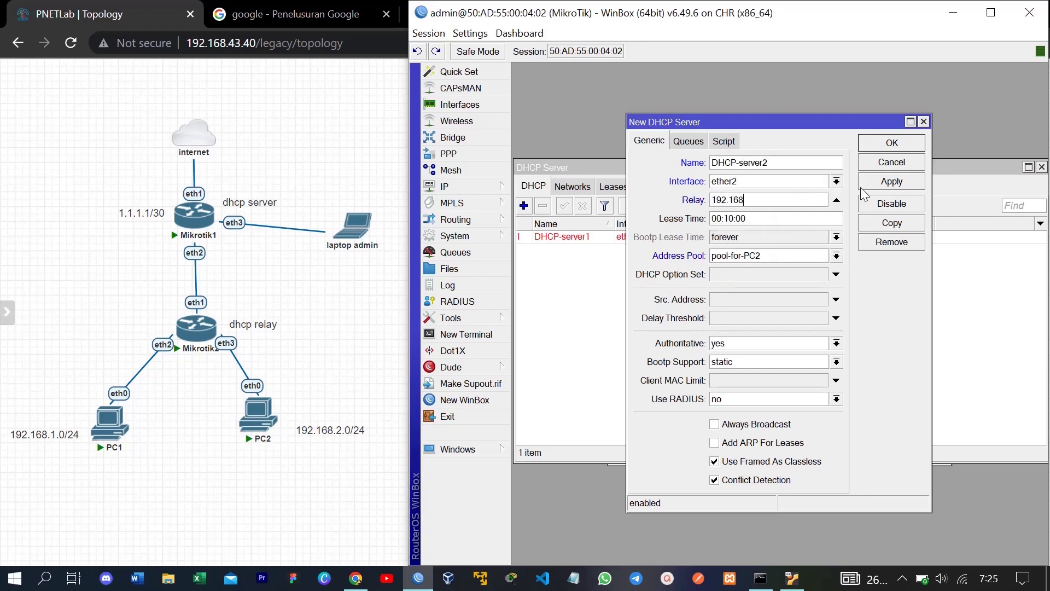
{"action": "type", "text": ".2.1"}
{"action": "left_click", "coordinate": [897, 184]}
{"action": "left_click", "coordinate": [900, 141]}
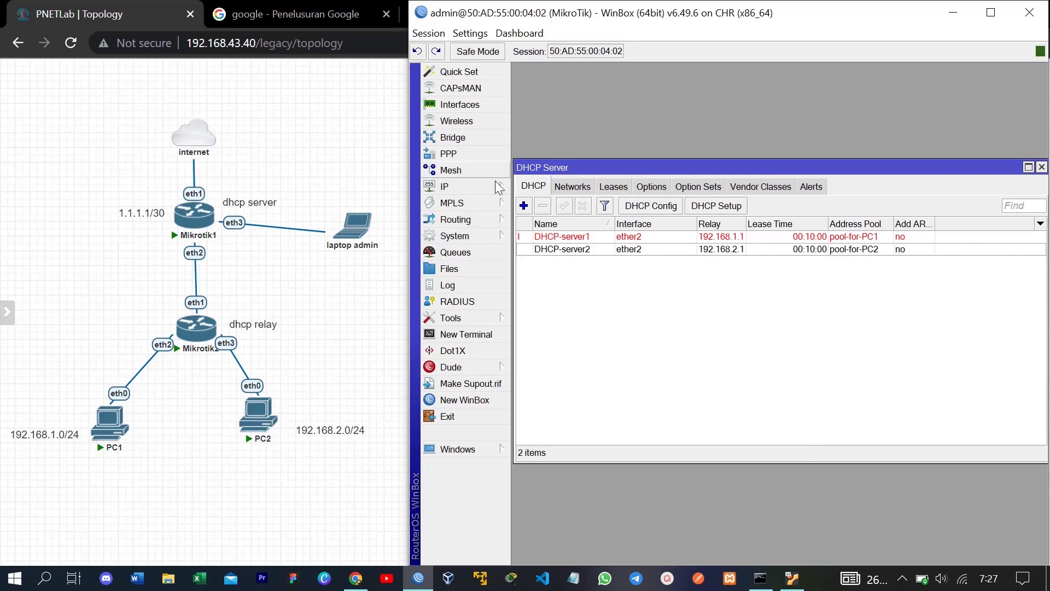
{"action": "left_click", "coordinate": [487, 186]}
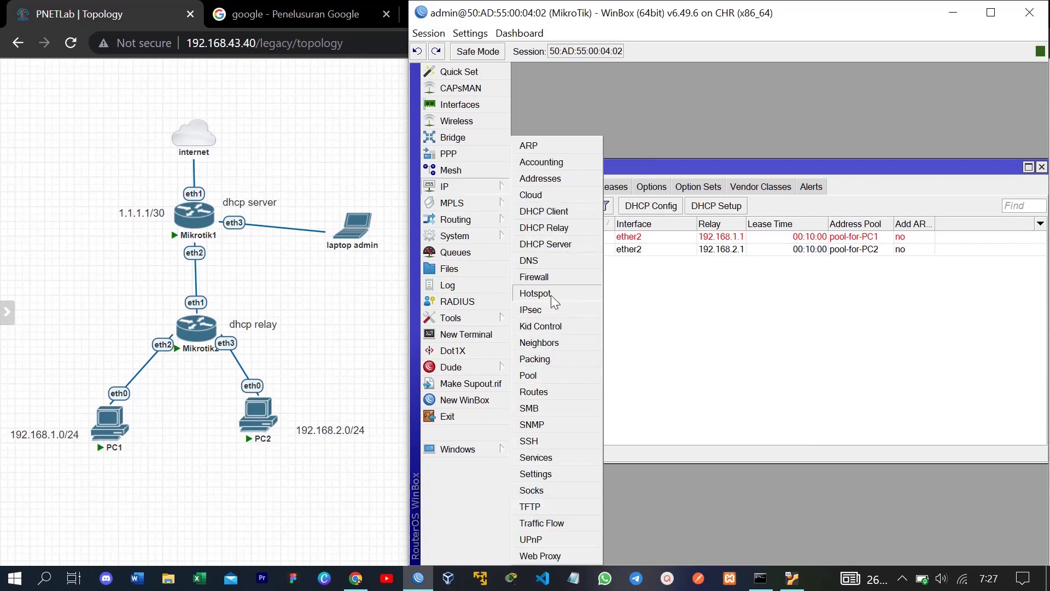
Step: Add DHCP network 192.168.1.0/24 with gateway 192.168.1.1, netmask 255.255.255.0, DNS 8.8.8.8 and 8.8.4.4
{"action": "left_click", "coordinate": [553, 247]}
{"action": "left_click", "coordinate": [578, 188]}
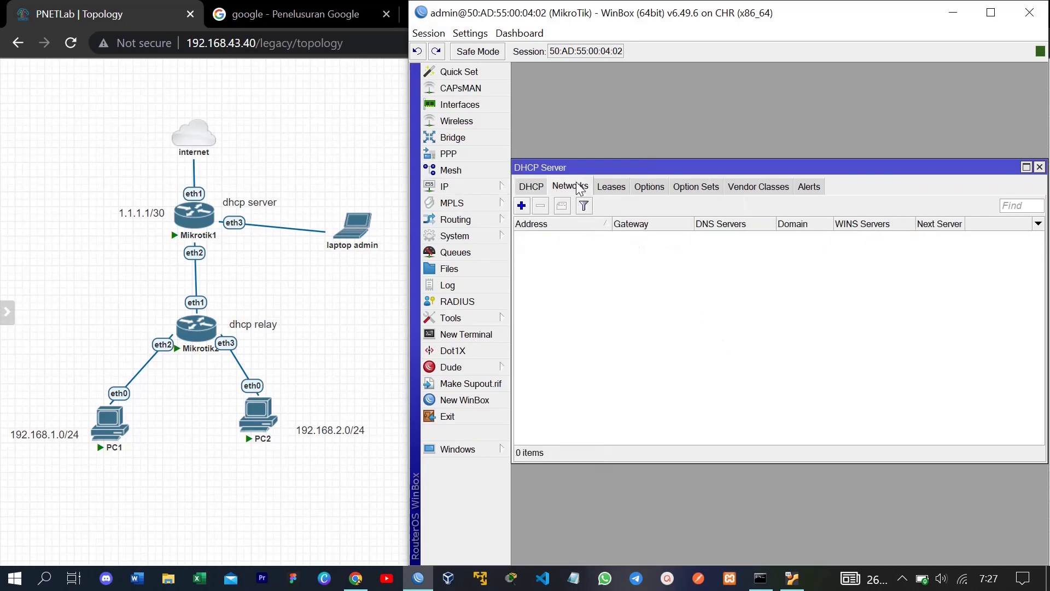
{"action": "left_click", "coordinate": [522, 206]}
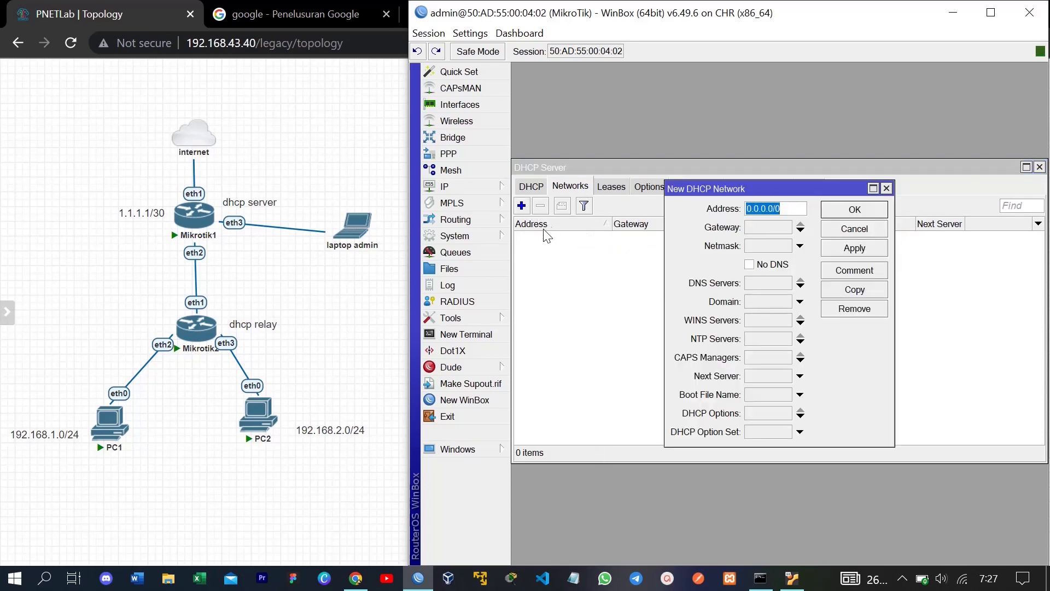
{"action": "type", "text": "192.168.1.0/24"}
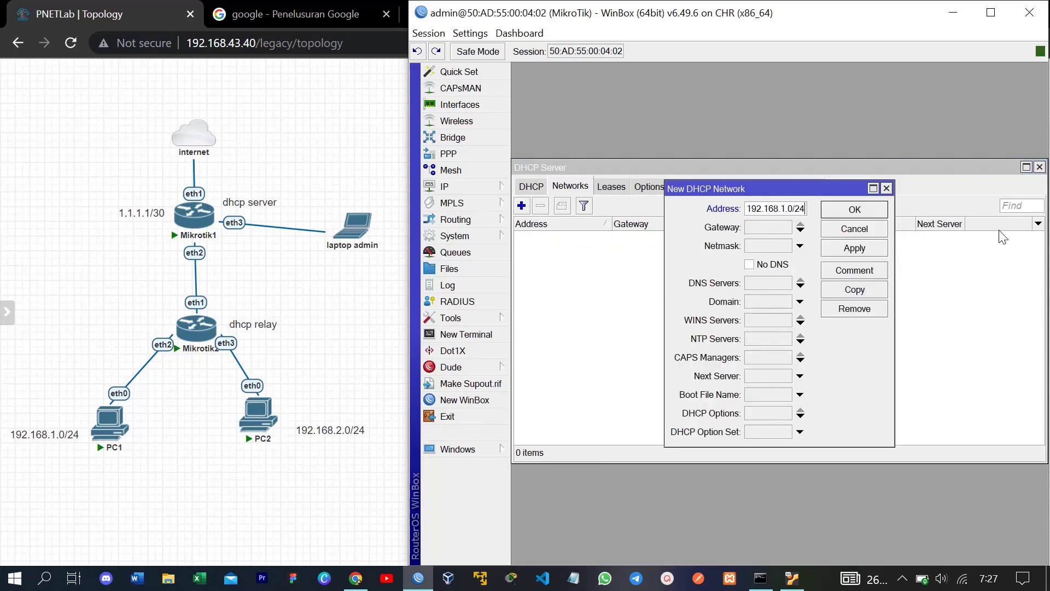
{"action": "left_click", "coordinate": [757, 232]}
{"action": "type", "text": "192.168.1.1"}
{"action": "left_click", "coordinate": [750, 253]}
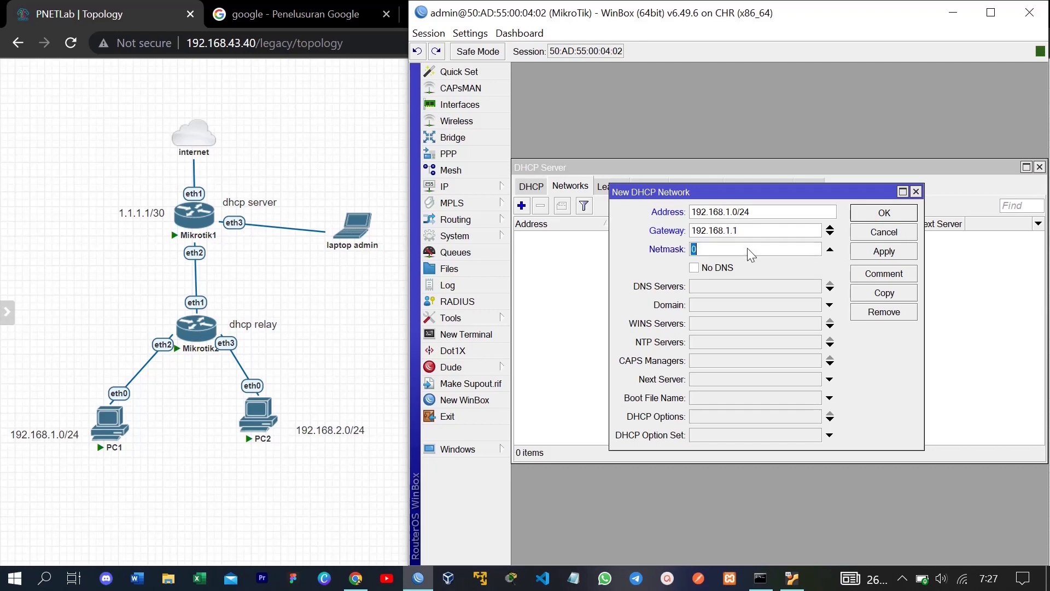
{"action": "type", "text": "255.255.255.0"}
{"action": "left_click", "coordinate": [785, 288]}
{"action": "type", "text": "8.8.8.8"}
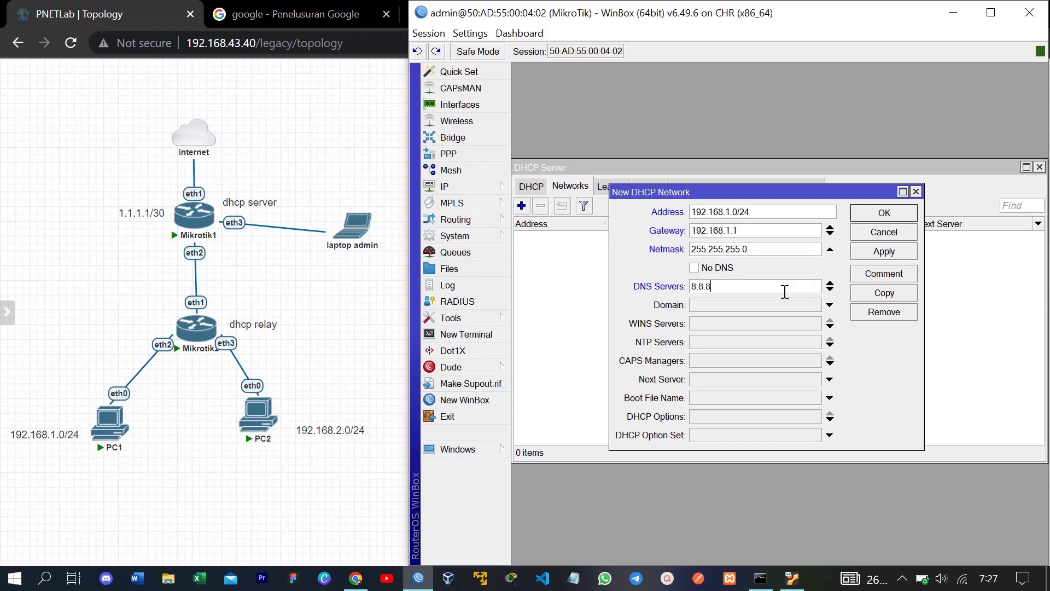
{"action": "left_click", "coordinate": [829, 289]}
{"action": "type", "text": "8.8.4.4"}
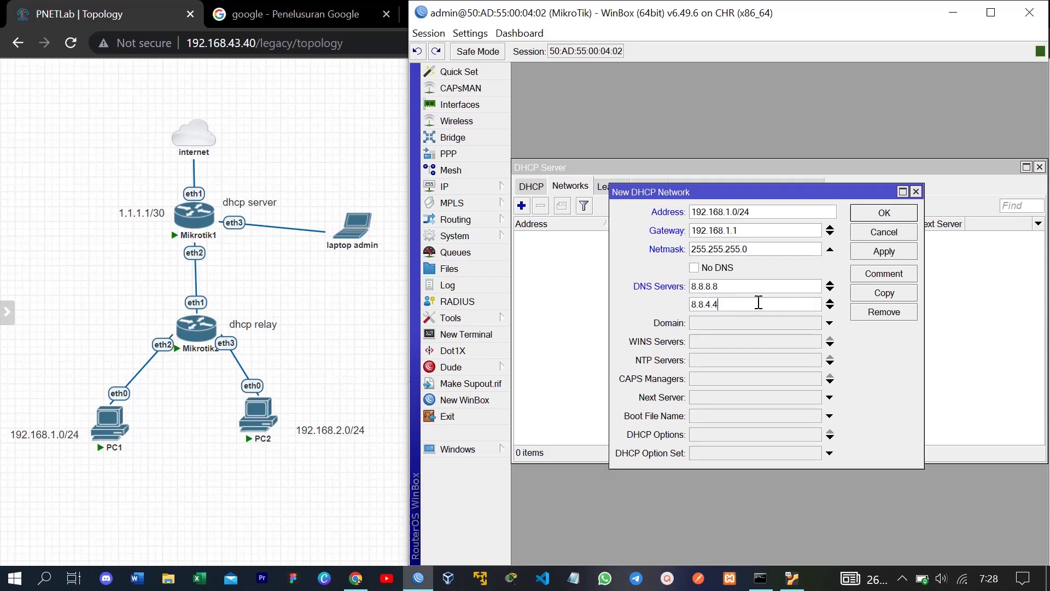
{"action": "key", "text": "Return"}
Step: Add DHCP network 192.168.2.0/24 with gateway 192.168.2.1, netmask 255.255.255.0, DNS 8.8.8.8 and 8.8.4.4
{"action": "left_click", "coordinate": [522, 207]}
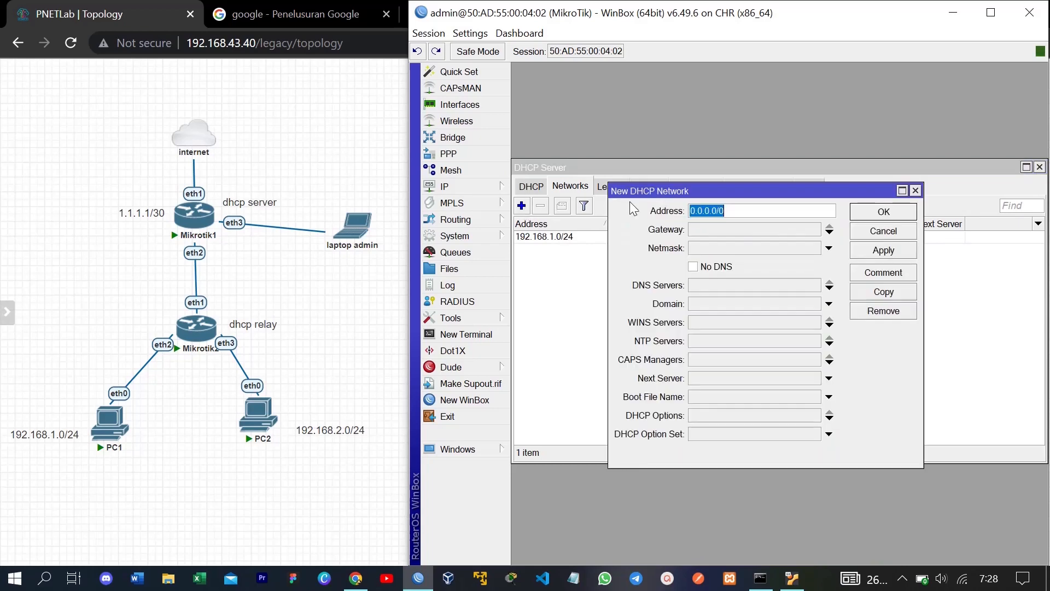
{"action": "type", "text": "192.168.2.0/24"}
{"action": "left_click", "coordinate": [724, 231]}
{"action": "type", "text": "192.168.2.1"}
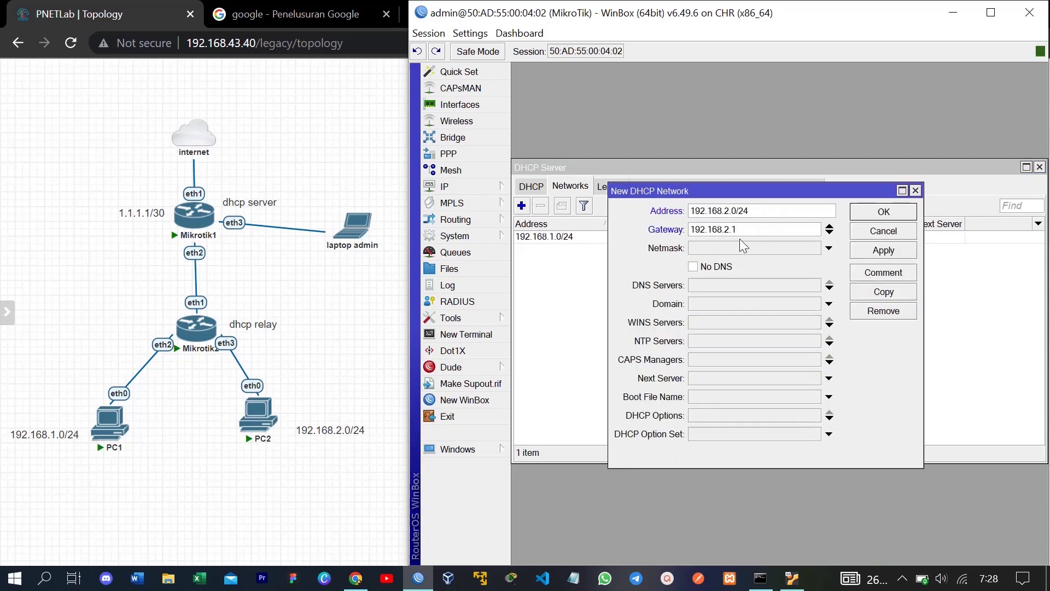
{"action": "left_click", "coordinate": [736, 251]}
{"action": "type", "text": "255.255.255.0"}
{"action": "left_click", "coordinate": [736, 285]}
{"action": "type", "text": "8.8.8.8"}
{"action": "left_click", "coordinate": [829, 289]}
{"action": "type", "text": "8.8.4.4"}
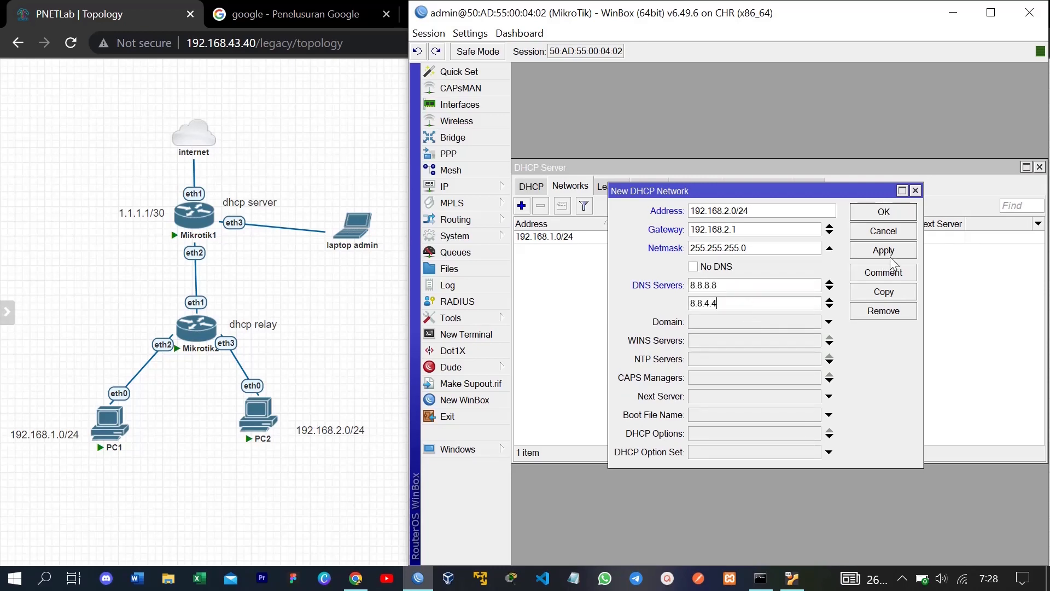
{"action": "left_click", "coordinate": [892, 213]}
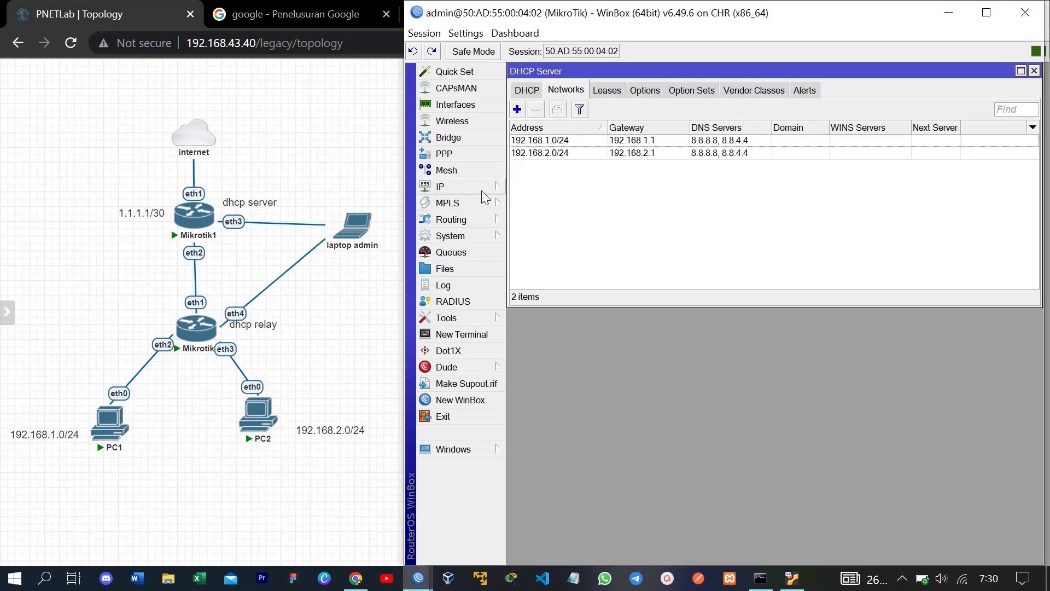
Step: Add IP address 1.1.1.1/30 on interface ether2 to the router's address list
{"action": "left_click", "coordinate": [481, 189]}
{"action": "left_click", "coordinate": [549, 174]}
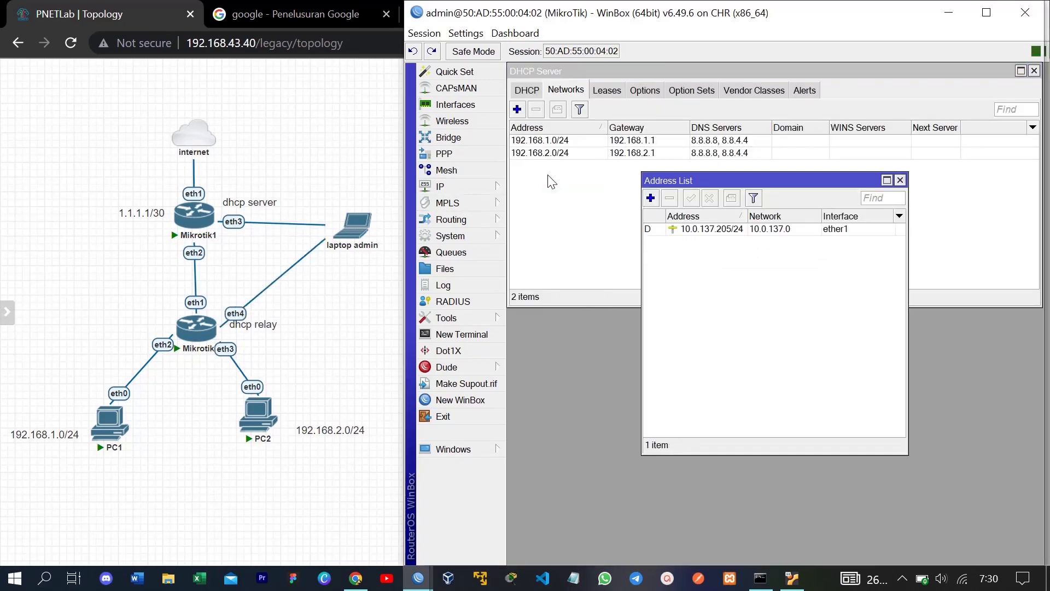
{"action": "left_click", "coordinate": [650, 198]}
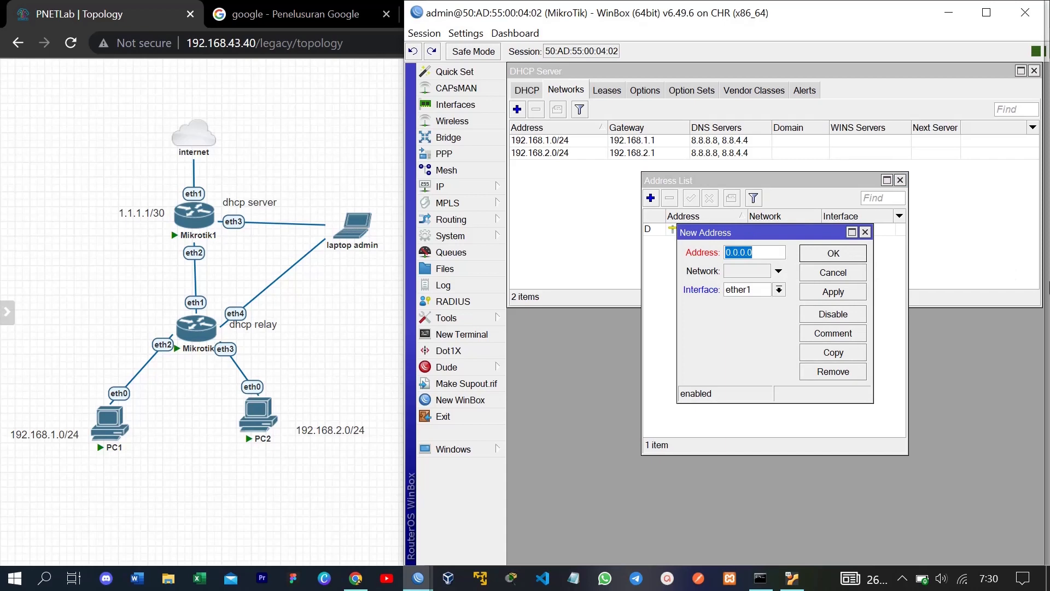
{"action": "type", "text": "1.1.1.1/30"}
{"action": "key", "text": "Tab"}
{"action": "key", "text": "Down"}
{"action": "left_click", "coordinate": [828, 288]}
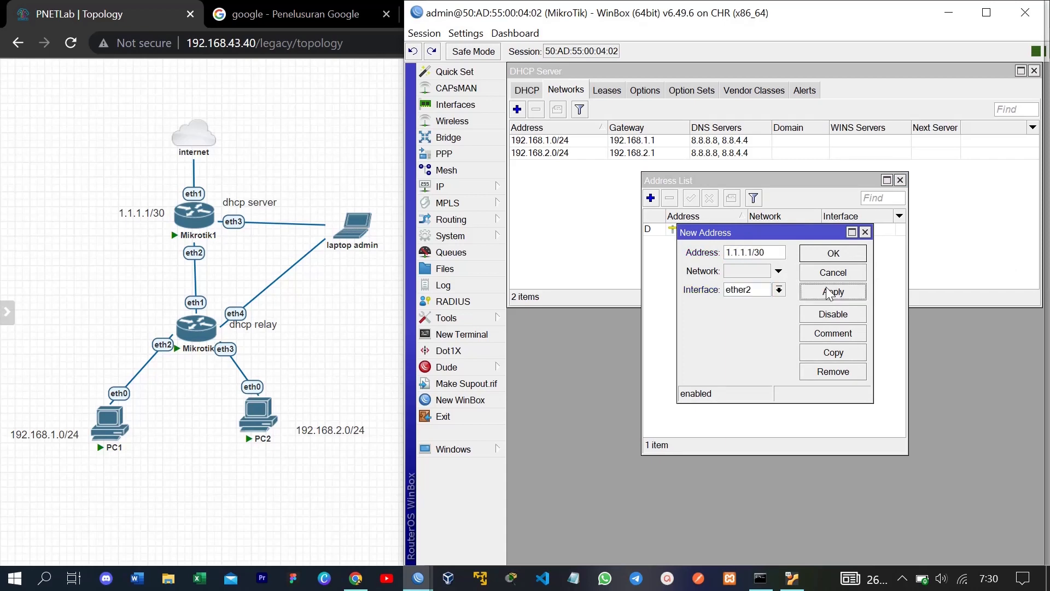
{"action": "left_click", "coordinate": [856, 254]}
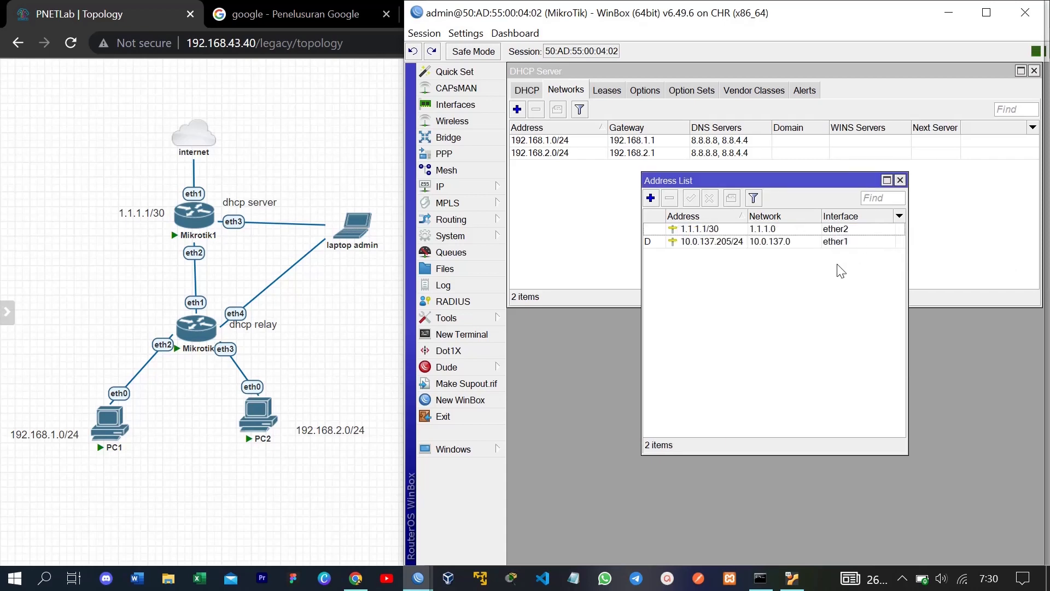
{"action": "left_click", "coordinate": [900, 180]}
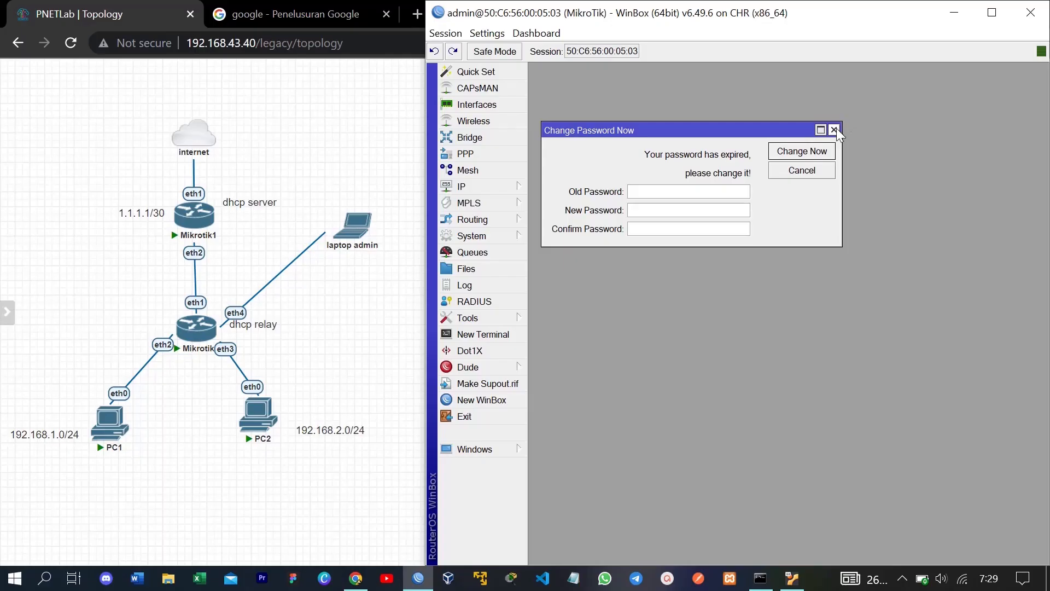
Step: Dismiss the change-password prompt and start a new relay from the DHCP Relay list
{"action": "left_click", "coordinate": [834, 130]}
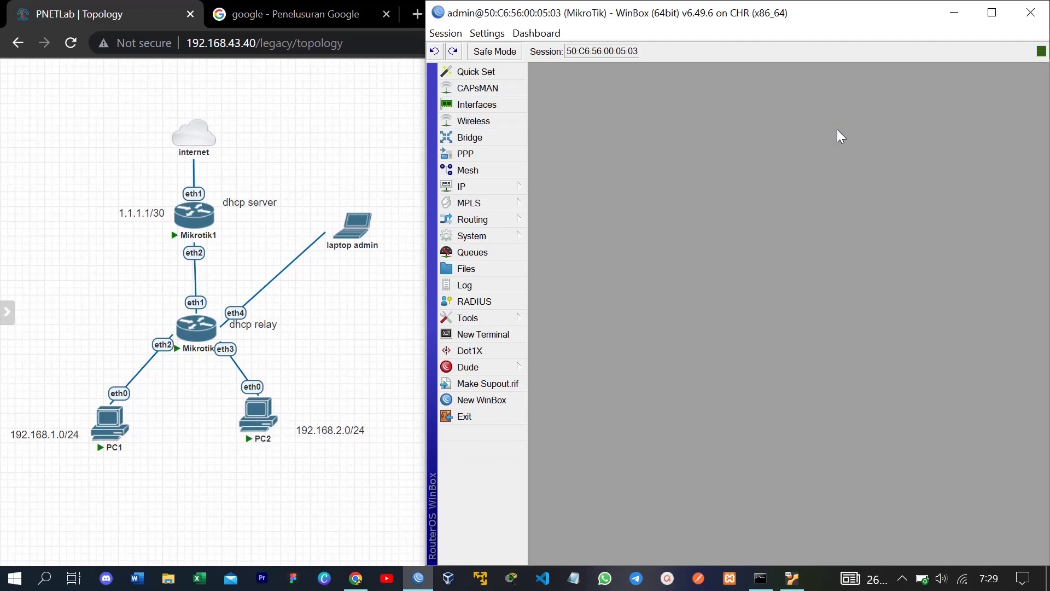
{"action": "left_click", "coordinate": [491, 186]}
{"action": "left_click", "coordinate": [563, 228]}
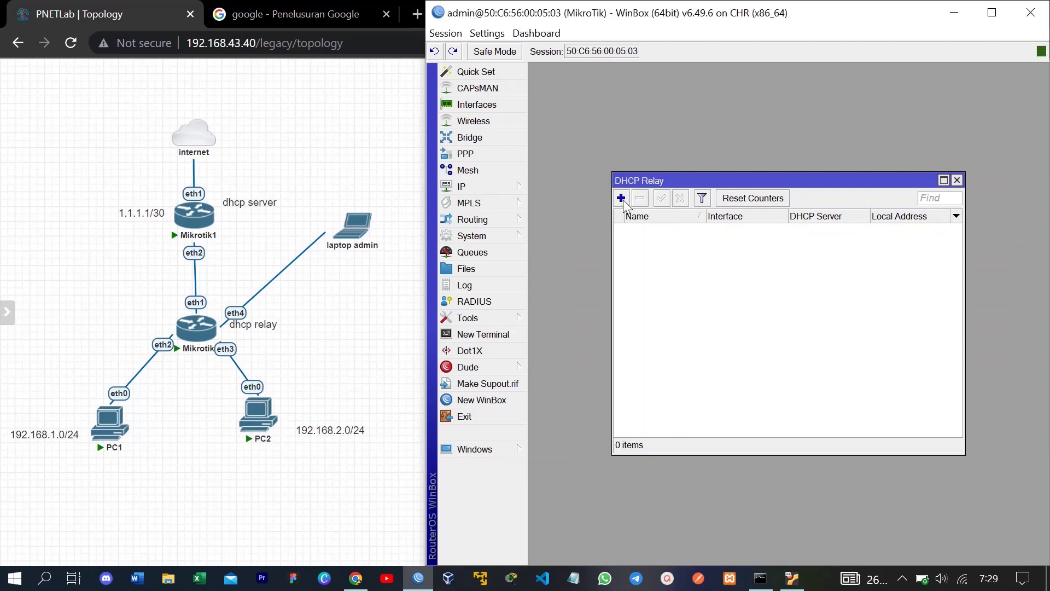
{"action": "left_click", "coordinate": [622, 201]}
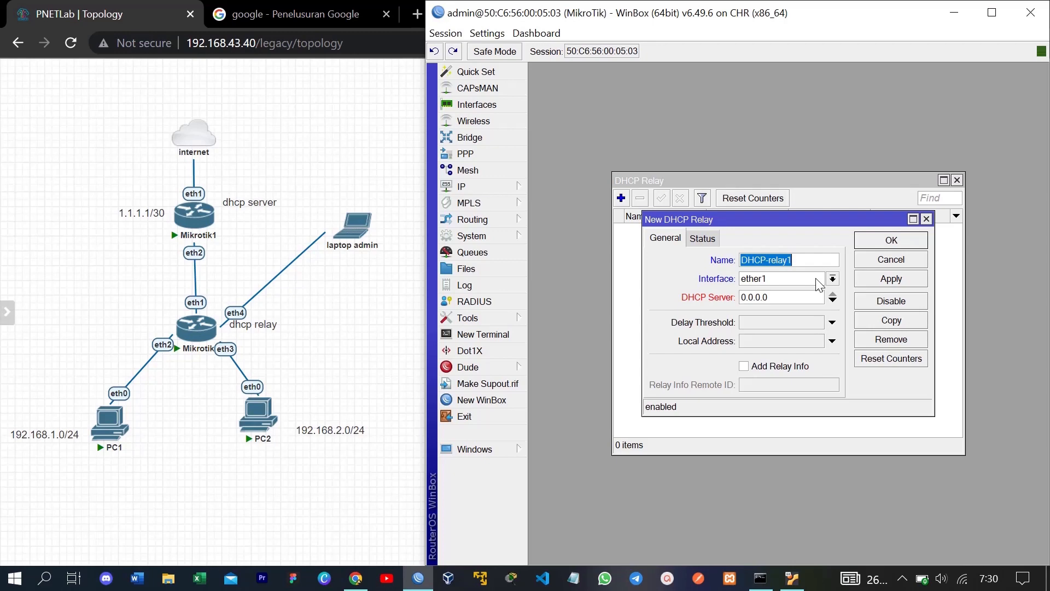
Step: Save DHCP-relay1 on ether2 with DHCP server 1.1.1.1 and local address 192.168.1.1
{"action": "left_click", "coordinate": [819, 279]}
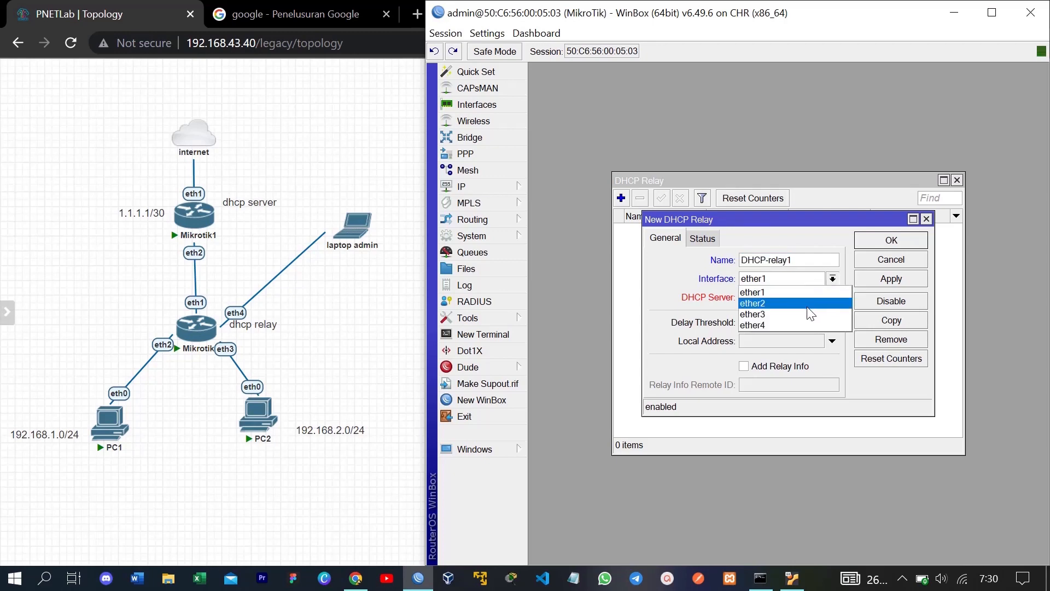
{"action": "left_click", "coordinate": [799, 296]}
{"action": "left_click", "coordinate": [798, 298]}
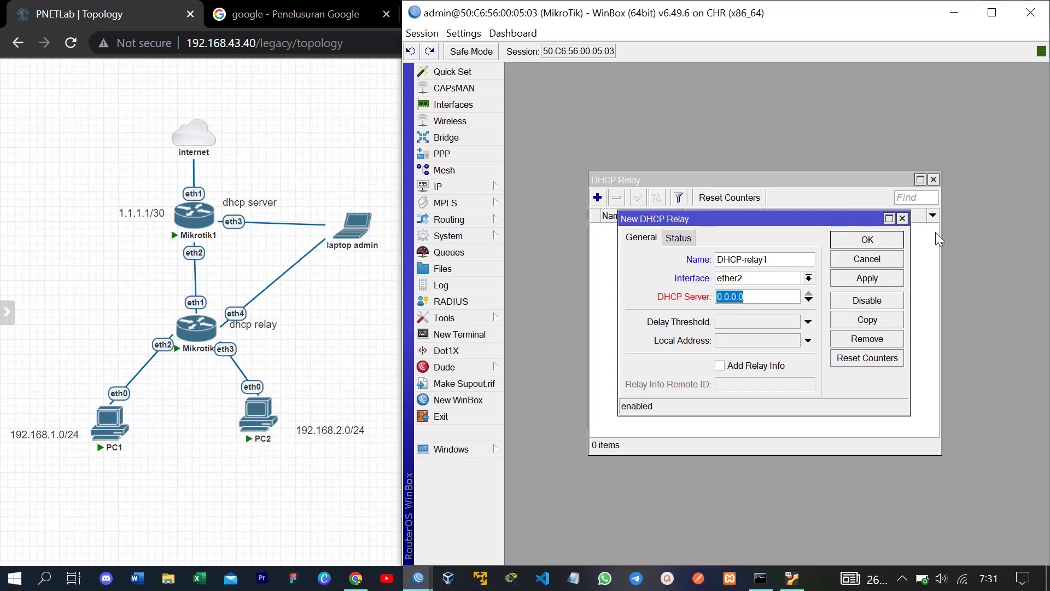
{"action": "type", "text": "1.1.1.1"}
{"action": "left_click", "coordinate": [738, 340]}
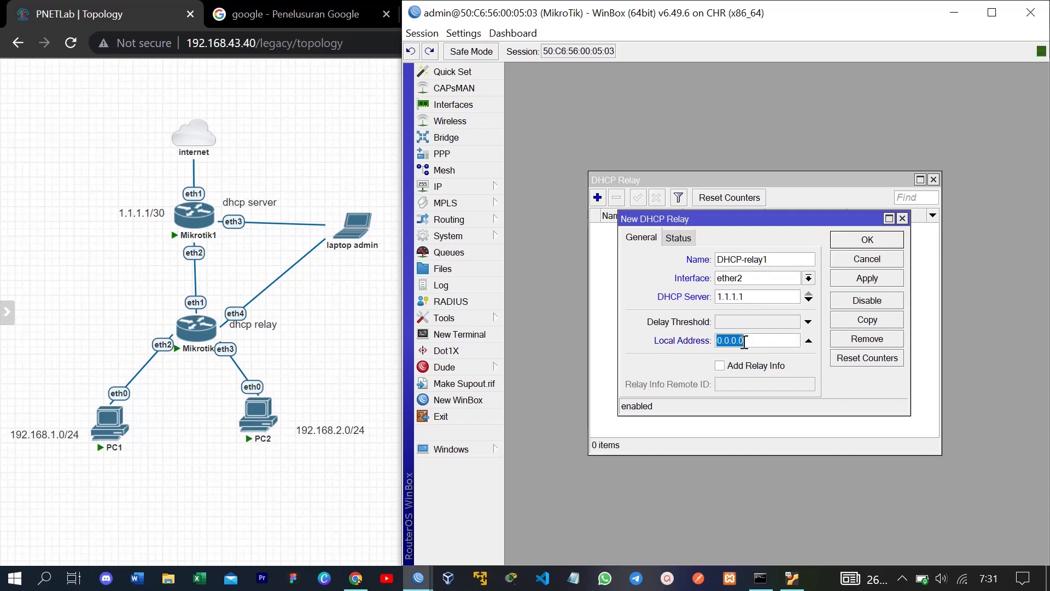
{"action": "type", "text": "192.168.1.1"}
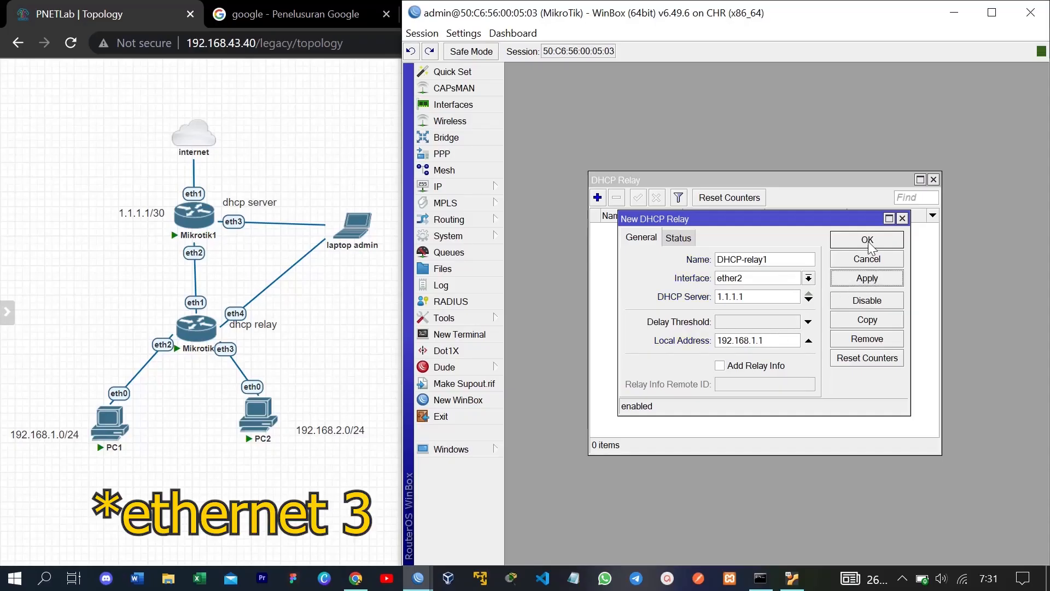
{"action": "left_click", "coordinate": [790, 184]}
{"action": "left_click", "coordinate": [597, 198]}
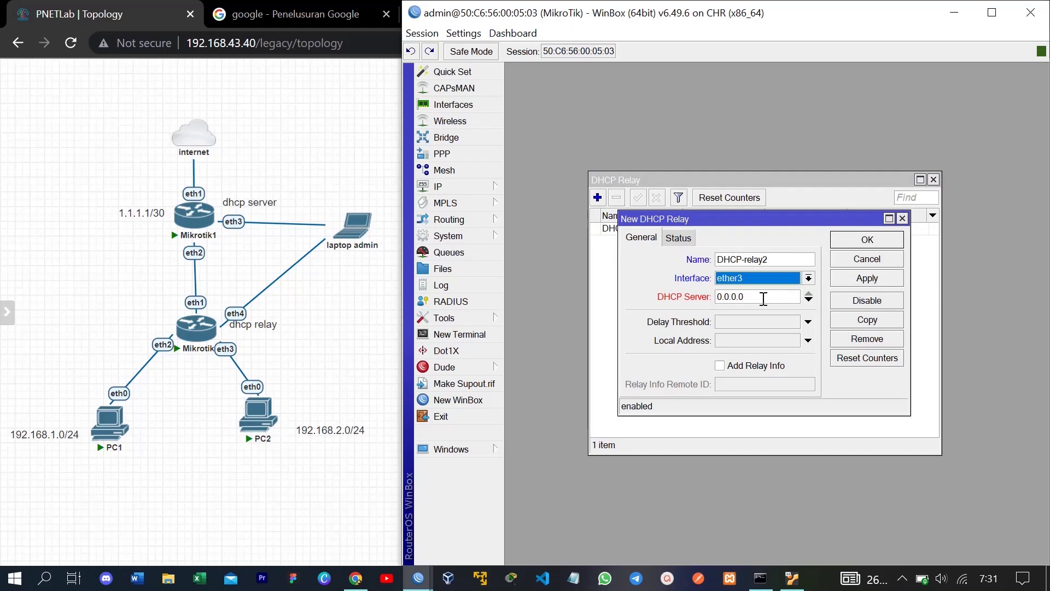
Step: Point DHCP-relay2 at server 1.1.1.1 with local address 192.168.2.1 and save it
{"action": "left_click", "coordinate": [762, 297]}
{"action": "double_click", "coordinate": [766, 298]}
{"action": "type", "text": "1"}
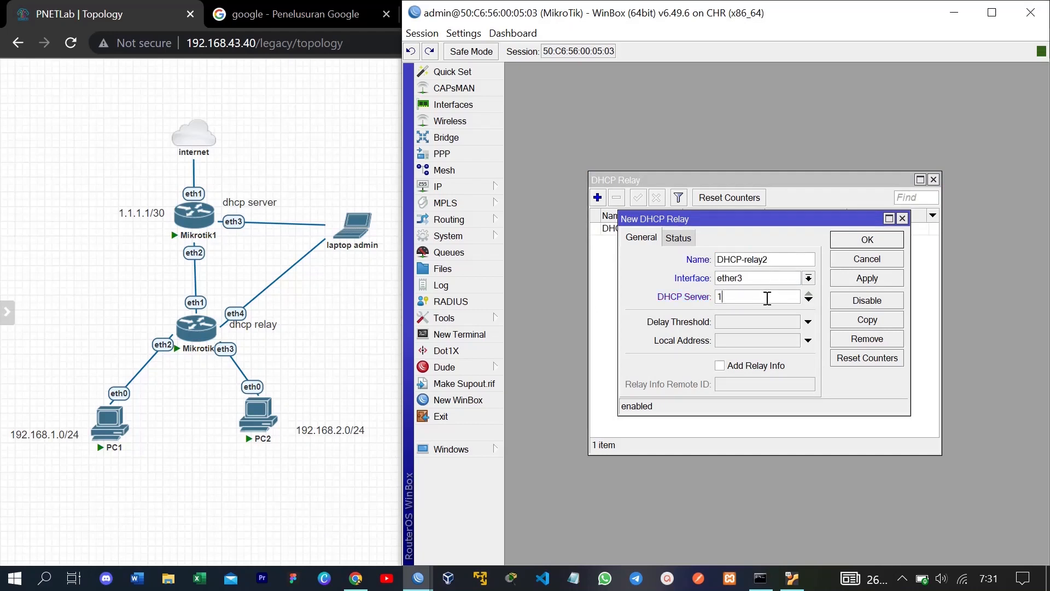
{"action": "type", "text": ".1.1.1"}
{"action": "left_click", "coordinate": [746, 338]}
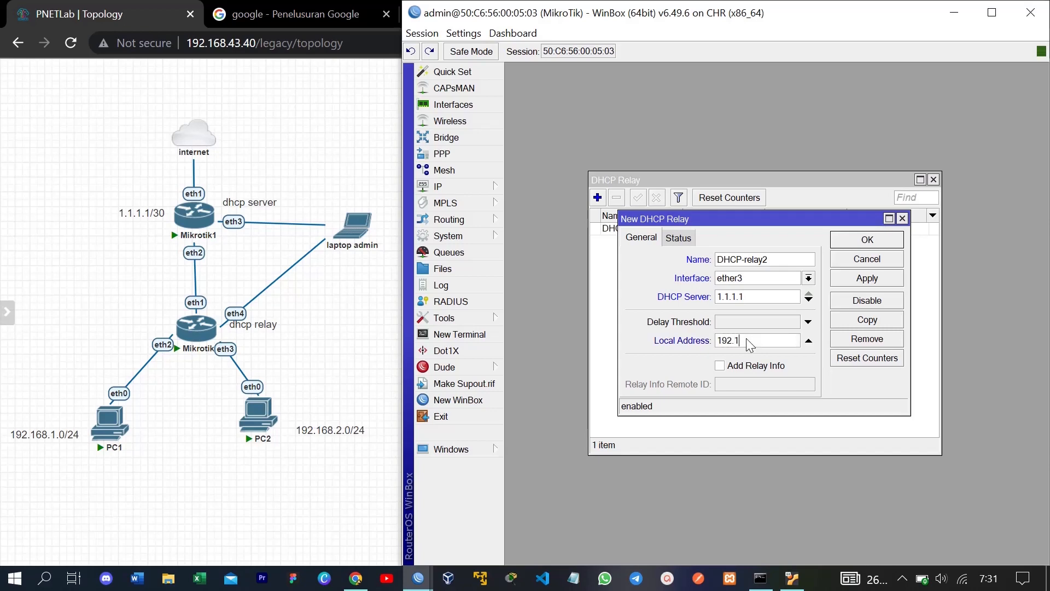
{"action": "type", "text": "192.168.2.1"}
{"action": "left_click", "coordinate": [872, 241]}
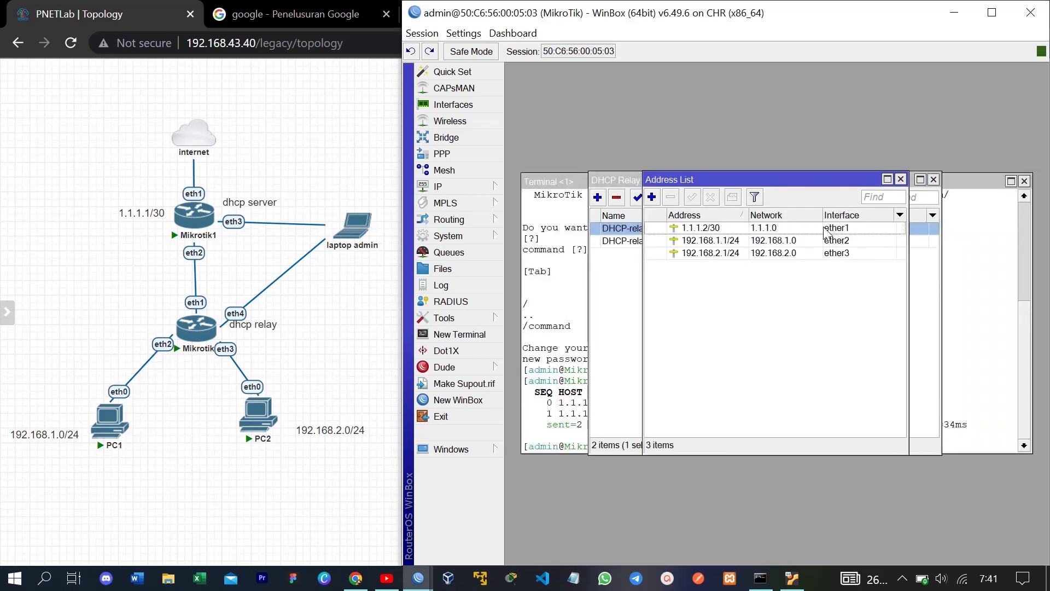
Step: Inspect the 1.1.1.2/30, 192.168.1.1/24 and 192.168.2.1/24 entries in the Address List
{"action": "left_click_drag", "start_coordinate": [830, 174], "coordinate": [776, 179]}
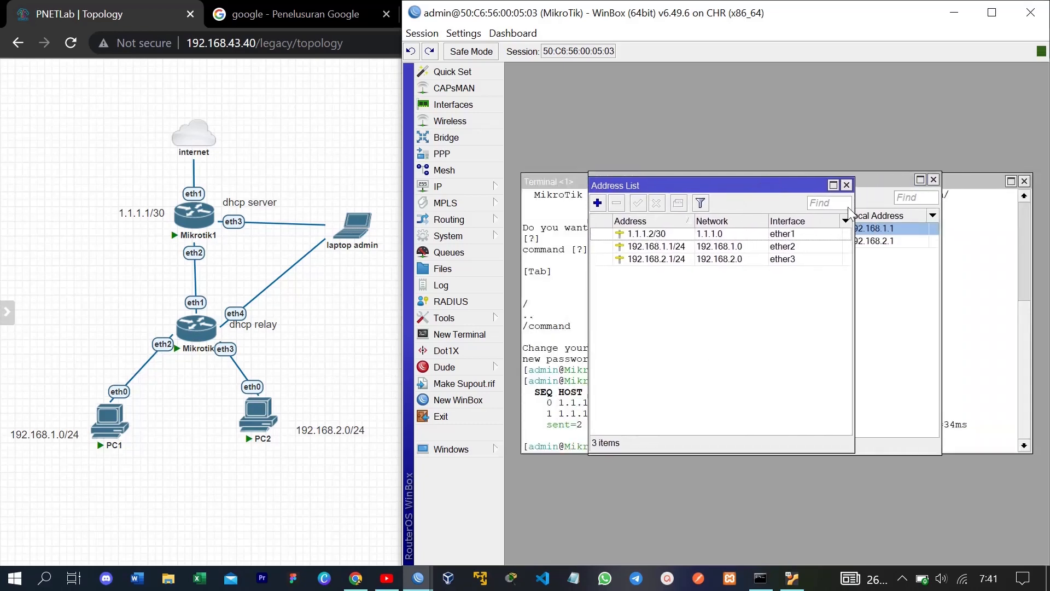
{"action": "left_click_drag", "start_coordinate": [854, 252], "coordinate": [899, 251]}
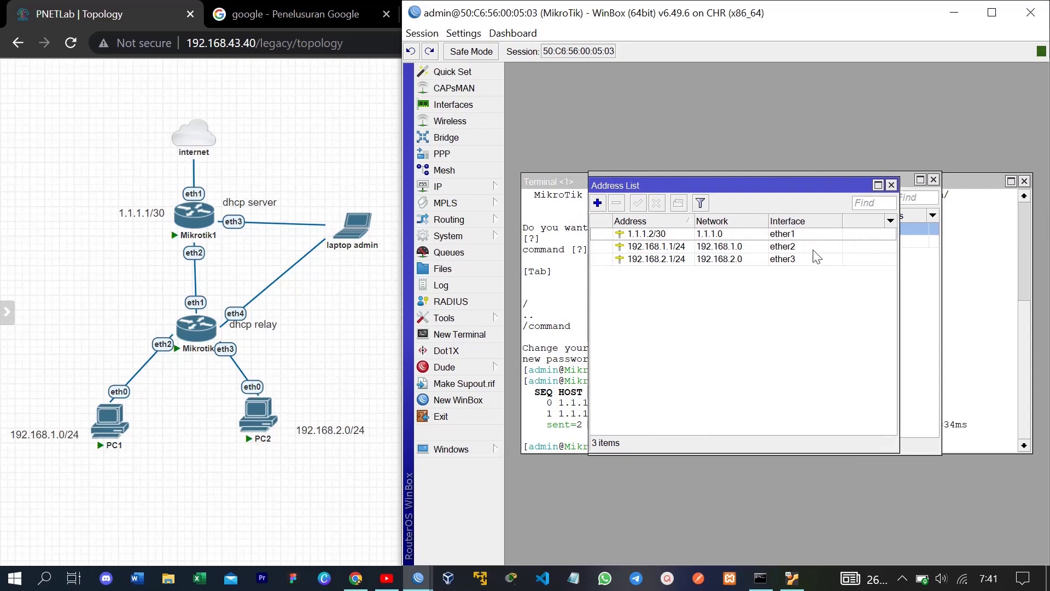
{"action": "double_click", "coordinate": [730, 233]}
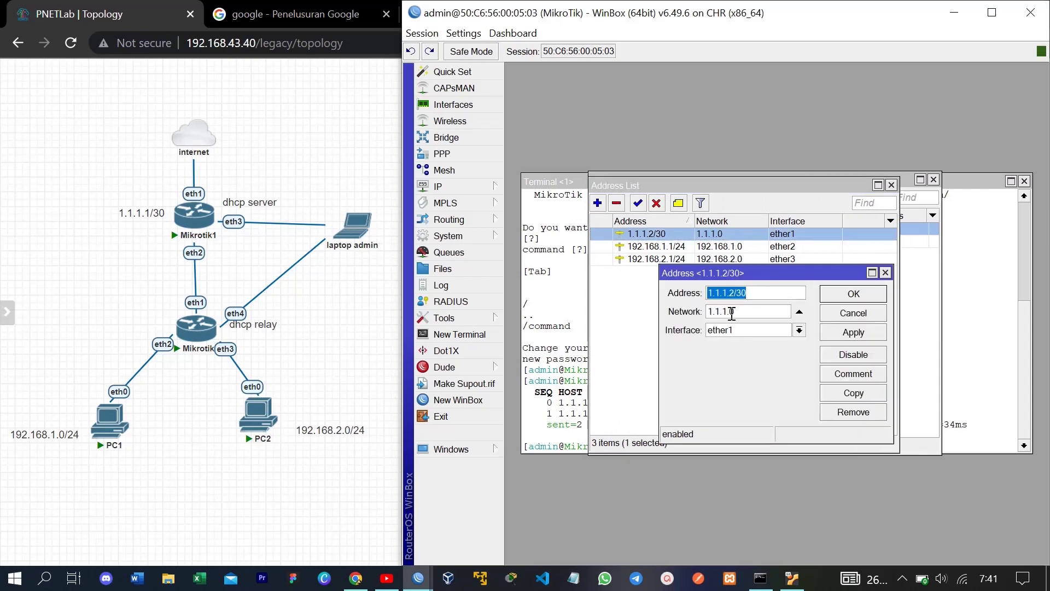
{"action": "left_click", "coordinate": [866, 295]}
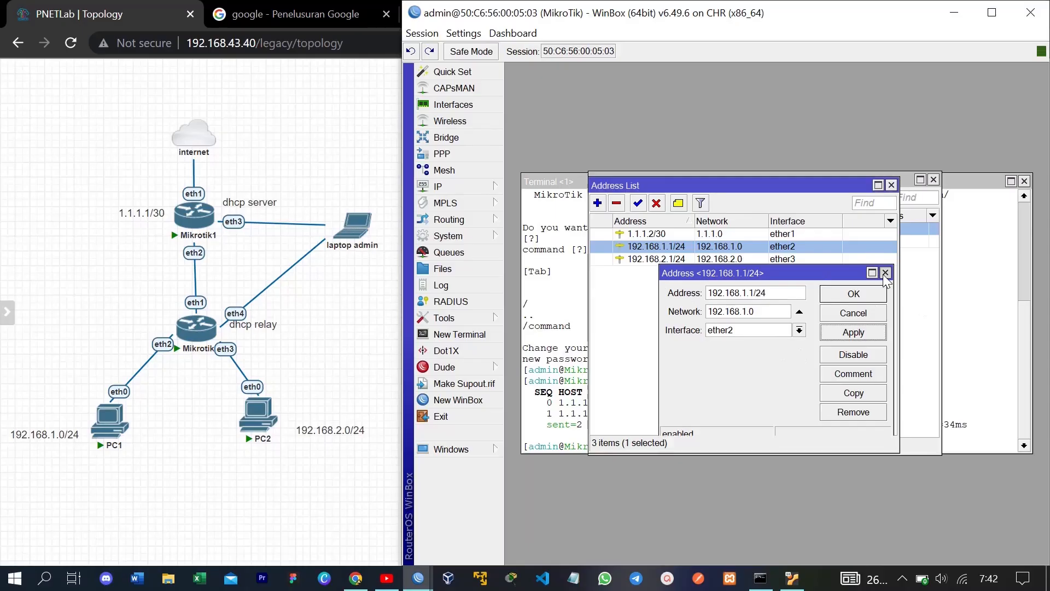
{"action": "left_click", "coordinate": [929, 207]}
{"action": "double_click", "coordinate": [702, 182]}
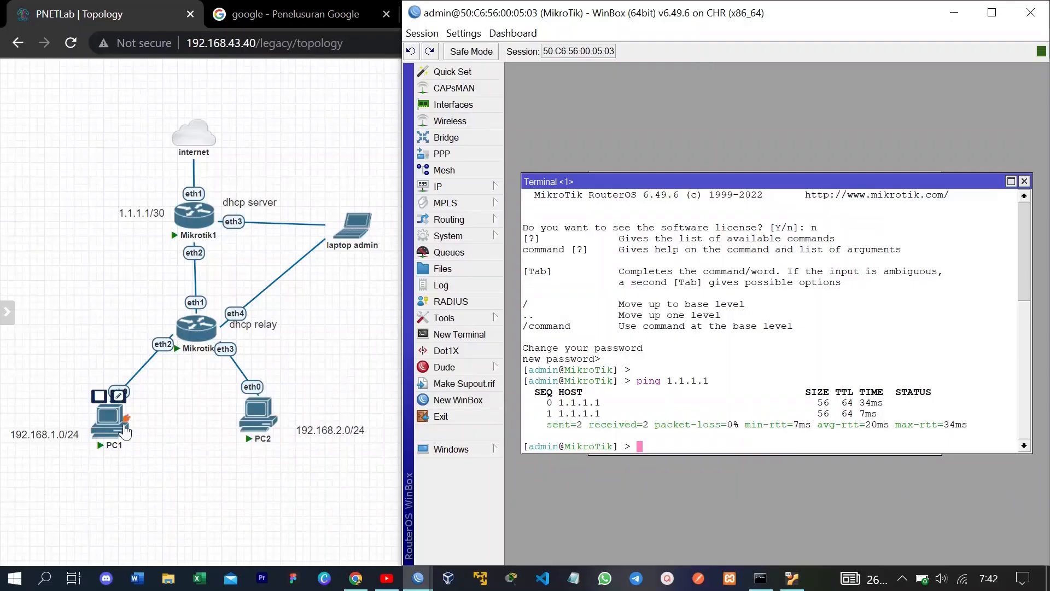
Step: Check that PC1's console shows its DHCP-leased address 192.168.1.254
{"action": "left_click", "coordinate": [119, 426]}
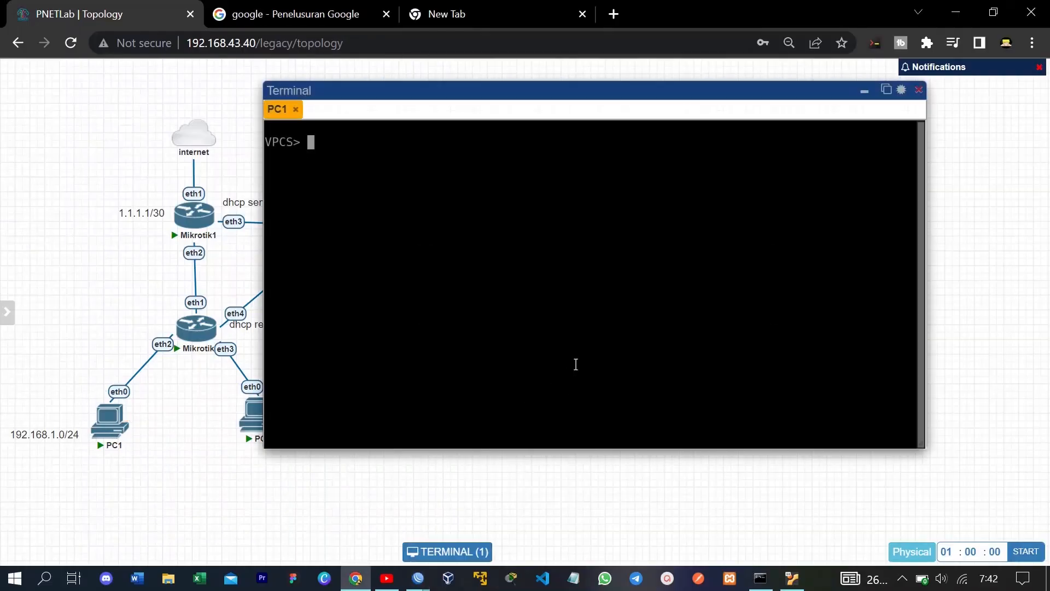
{"action": "type", "text": "ip dhcp"}
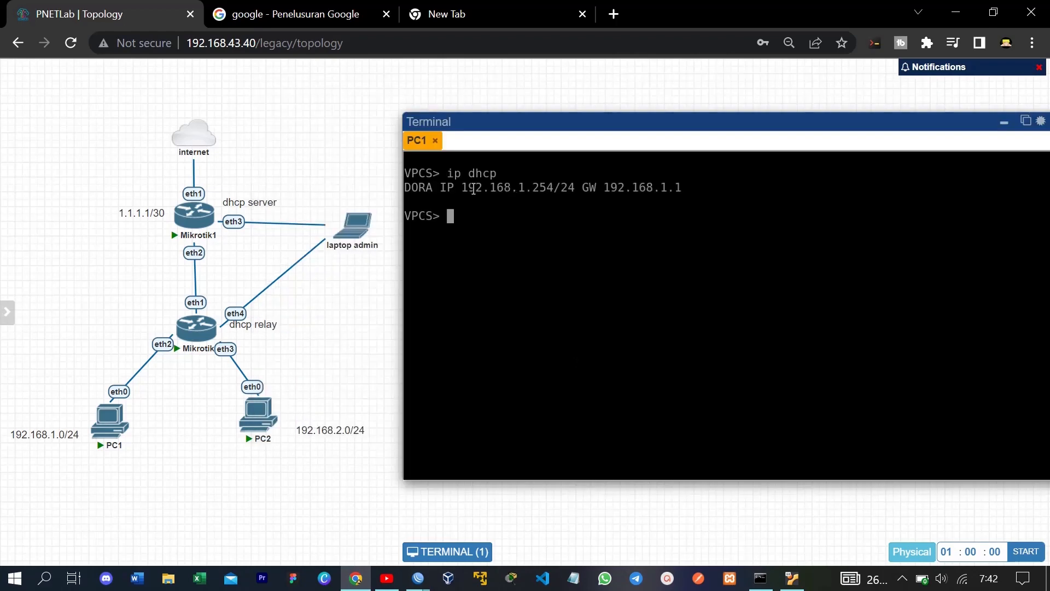
{"action": "left_click_drag", "start_coordinate": [471, 187], "coordinate": [554, 189]}
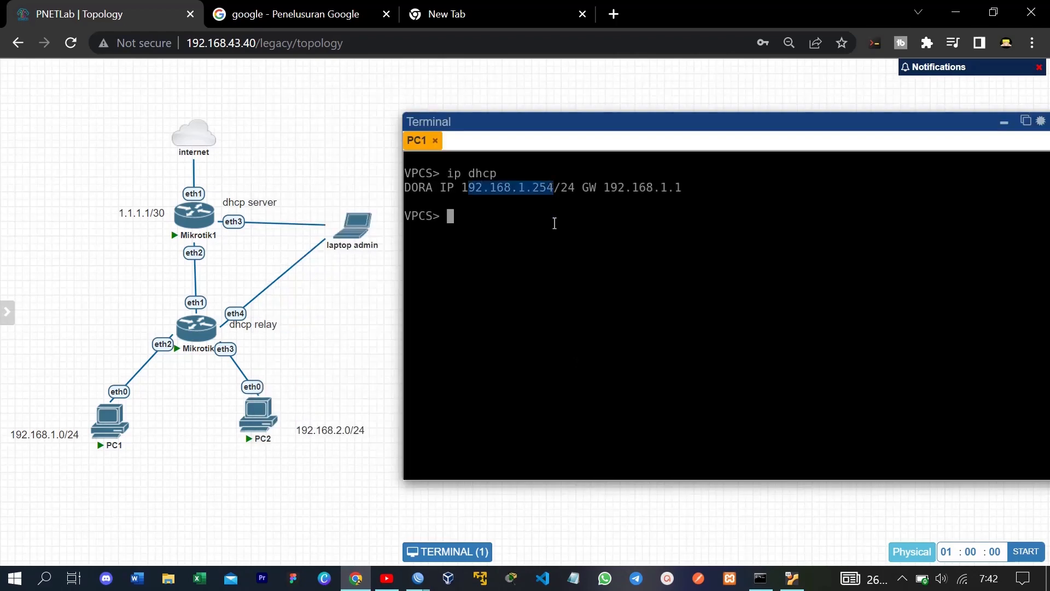
{"action": "left_click", "coordinate": [554, 223]}
Step: Get a DHCP lease on PC2 and ping 8.8.8.8, which returns destination network unreachable
{"action": "left_click", "coordinate": [259, 415]}
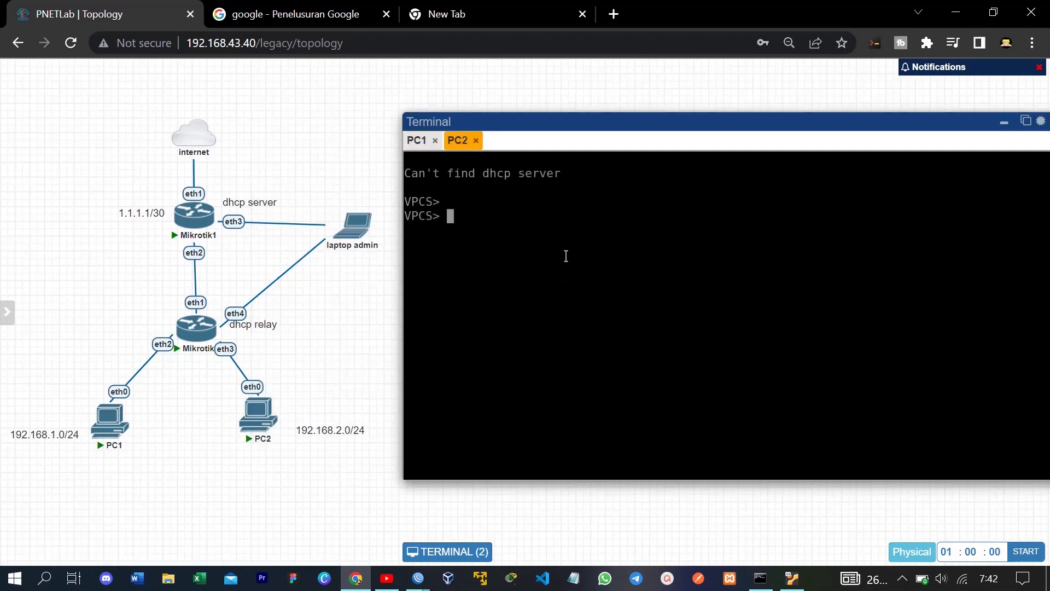
{"action": "type", "text": "ip dhc"}
{"action": "type", "text": "p"}
{"action": "key", "text": "Return"}
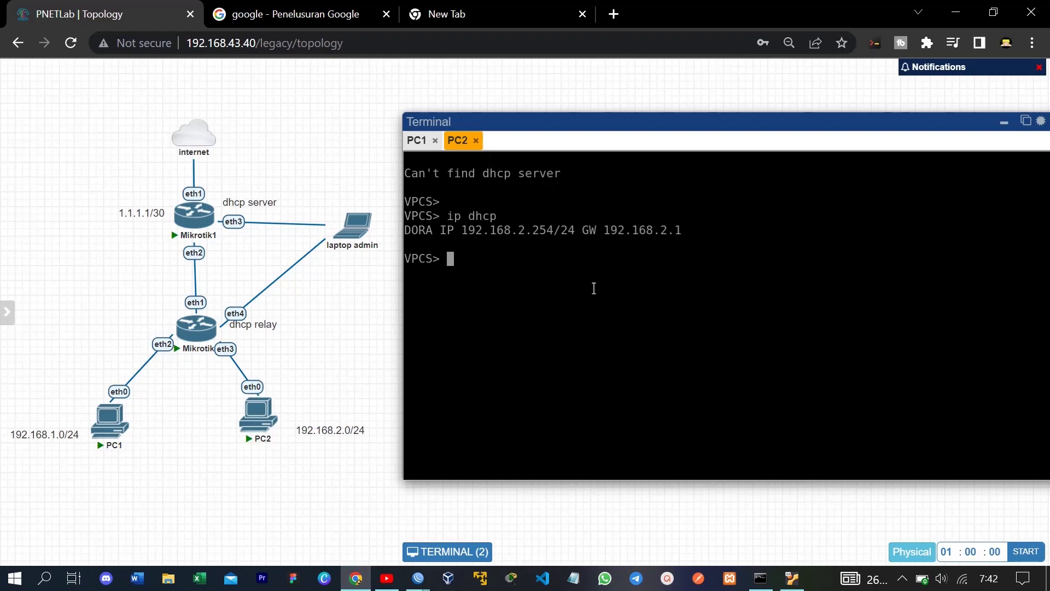
{"action": "type", "text": "ping 8.8.8.8"}
{"action": "key", "text": "Return"}
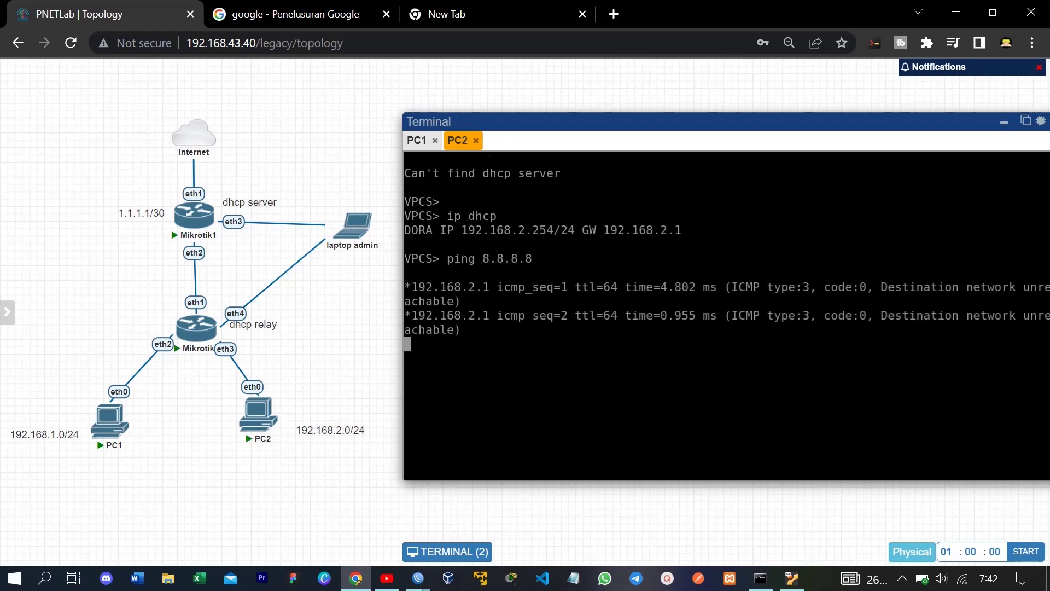
{"action": "key", "text": "ctrl+c"}
{"action": "left_click", "coordinate": [425, 585]}
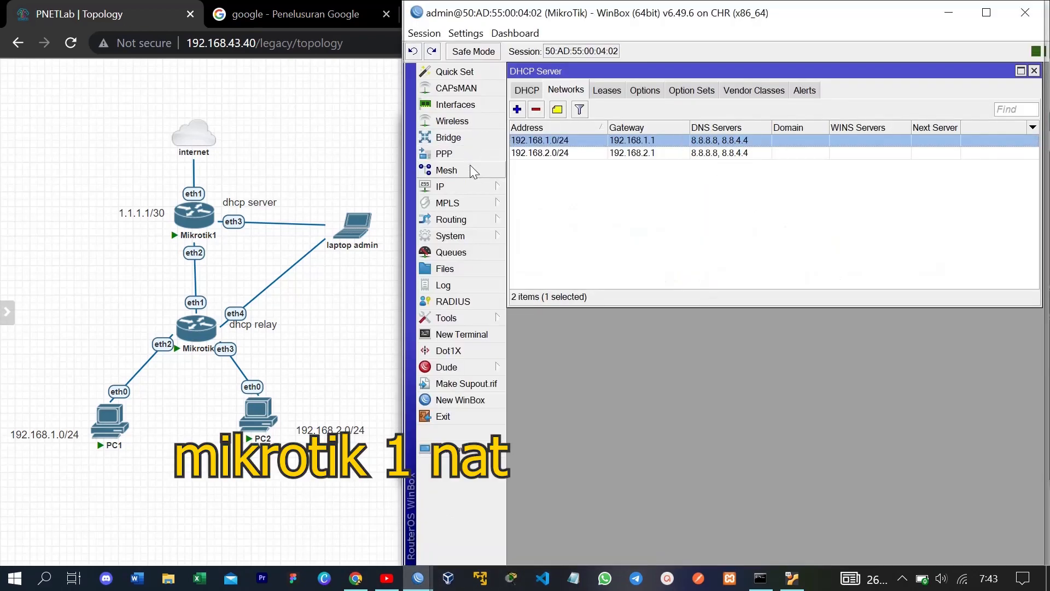
Step: On the DHCP server router, add a srcnat masquerade NAT rule with out-interface ether1
{"action": "left_click", "coordinate": [484, 188]}
{"action": "left_click", "coordinate": [530, 276]}
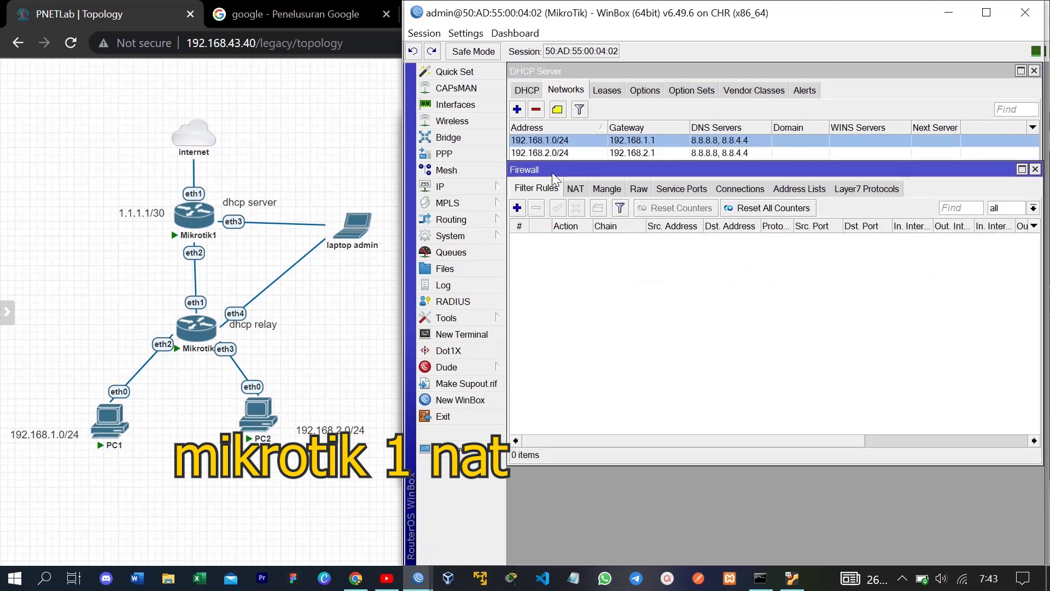
{"action": "left_click", "coordinate": [579, 193]}
{"action": "left_click", "coordinate": [517, 208]}
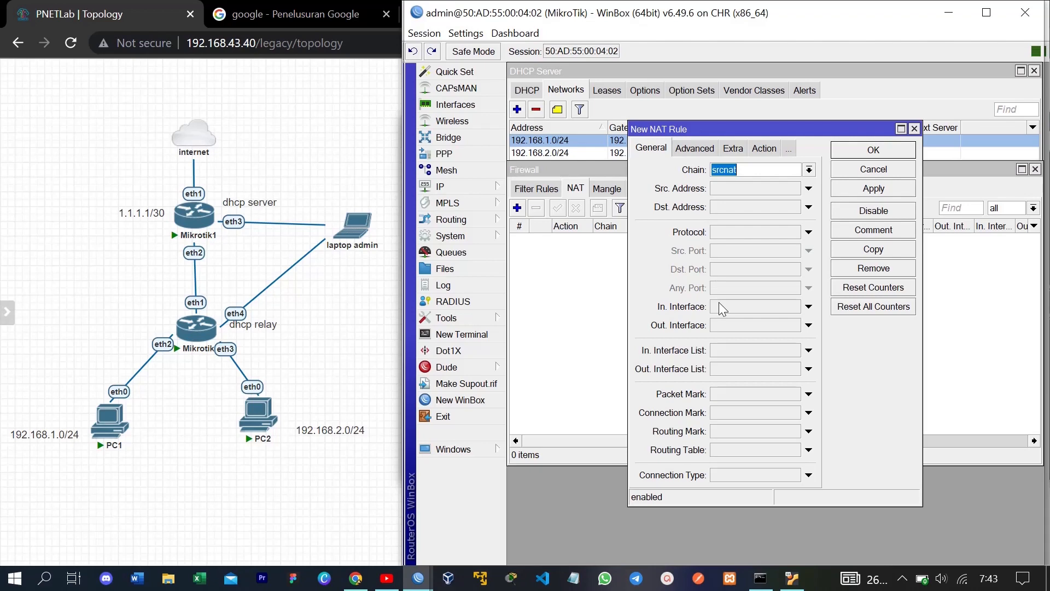
{"action": "left_click", "coordinate": [808, 325]}
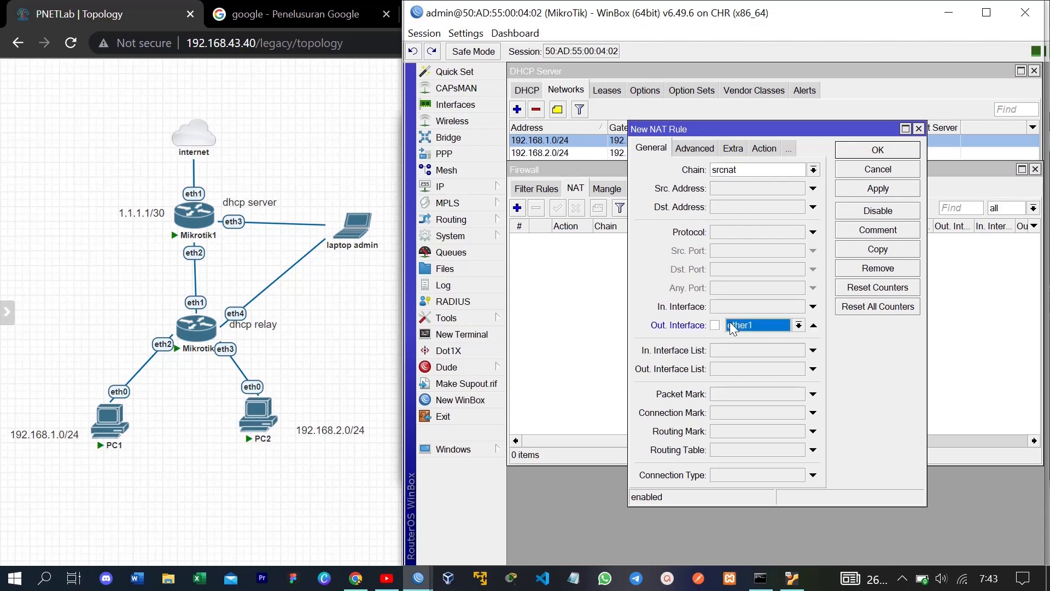
{"action": "left_click", "coordinate": [739, 149]}
{"action": "left_click", "coordinate": [727, 150]}
{"action": "left_click", "coordinate": [734, 169]}
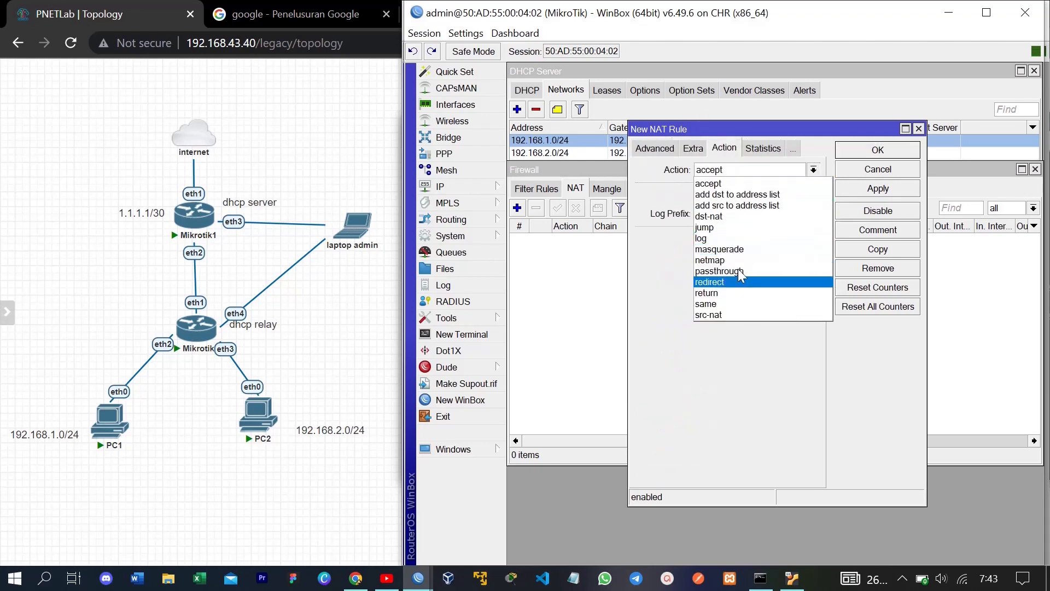
{"action": "left_click", "coordinate": [745, 246]}
{"action": "left_click", "coordinate": [871, 188]}
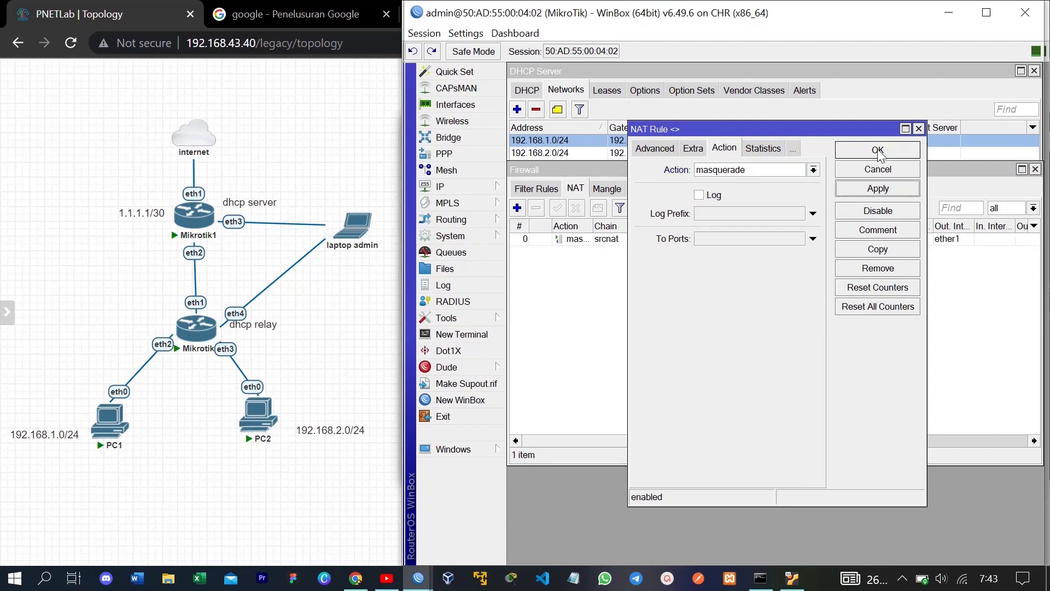
{"action": "left_click", "coordinate": [878, 151]}
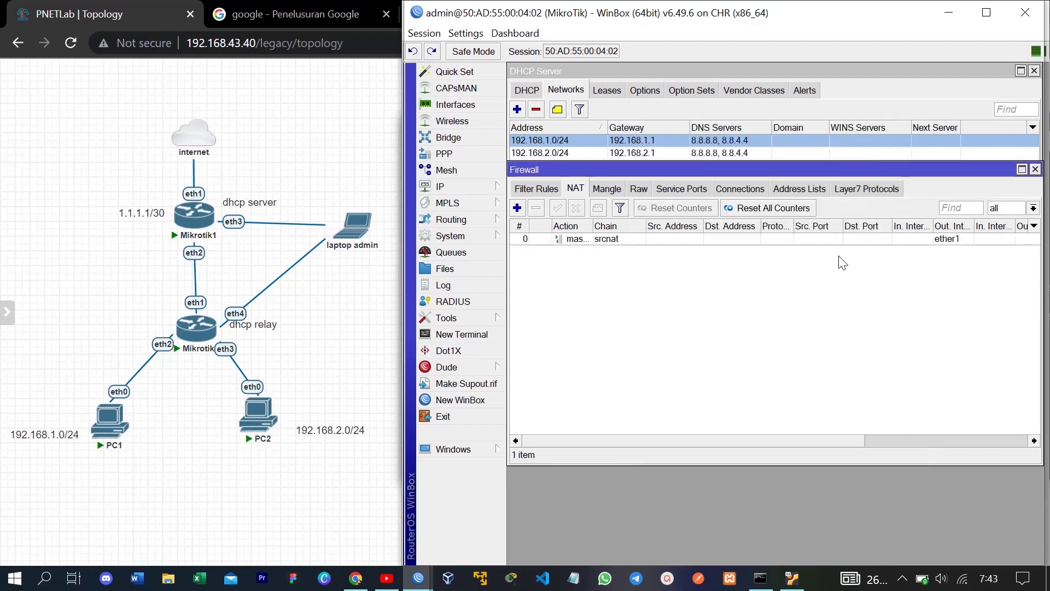
Step: Look at the routing table, then close the Route List window
{"action": "left_click", "coordinate": [497, 186]}
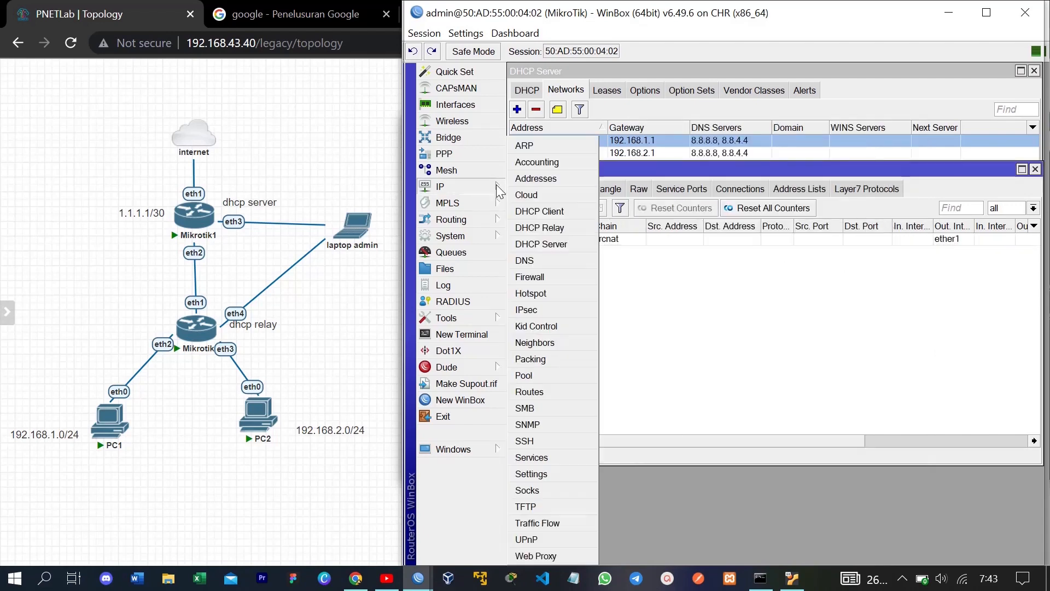
{"action": "left_click", "coordinate": [556, 390]}
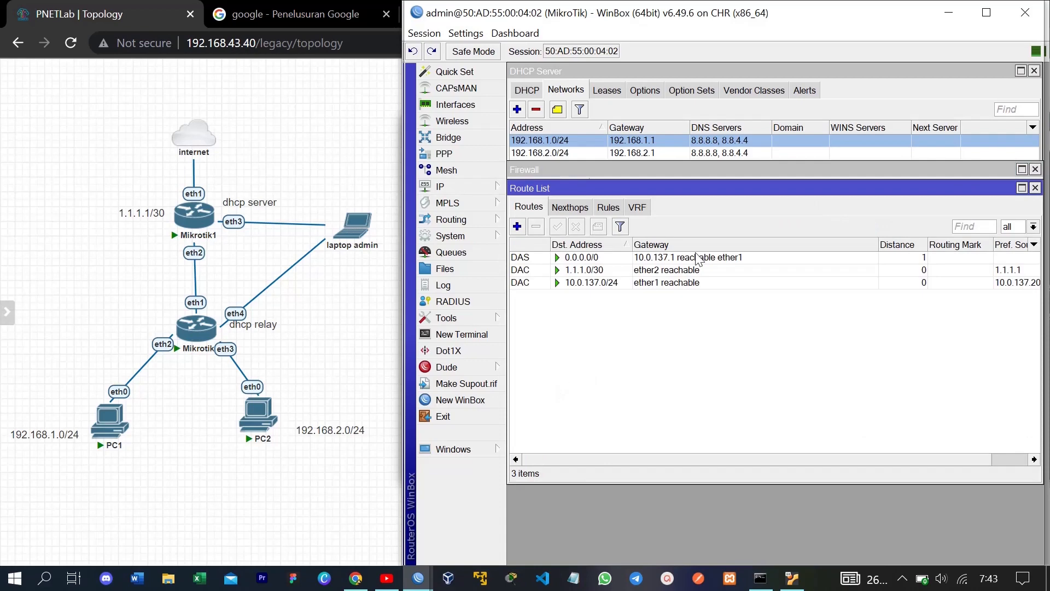
{"action": "left_click", "coordinate": [1035, 188]}
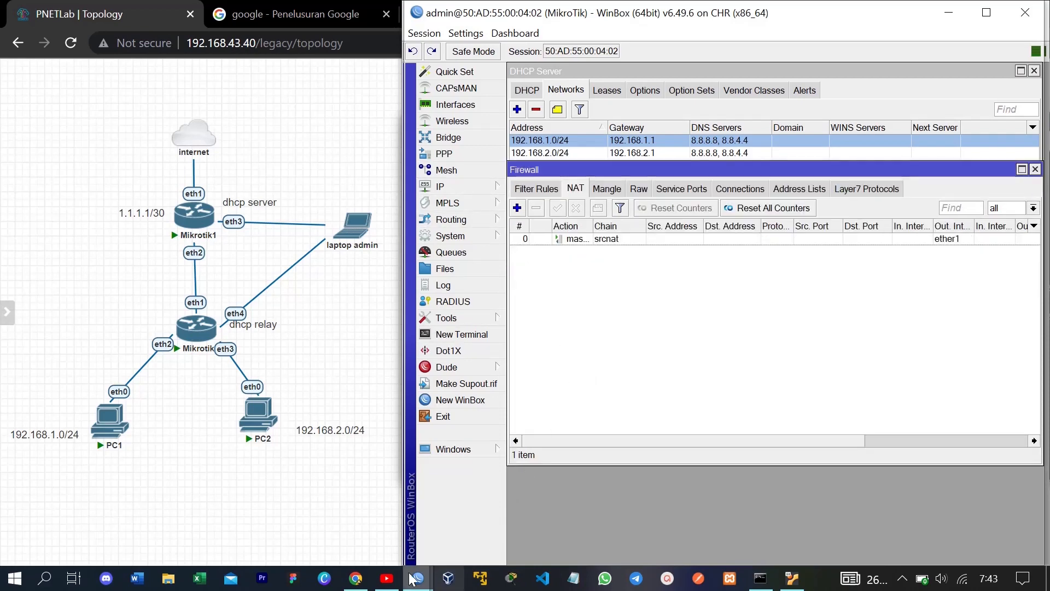
Step: On the relay router, add a srcnat masquerade NAT rule with out-interface ether1
{"action": "mouse_move", "coordinate": [418, 578]}
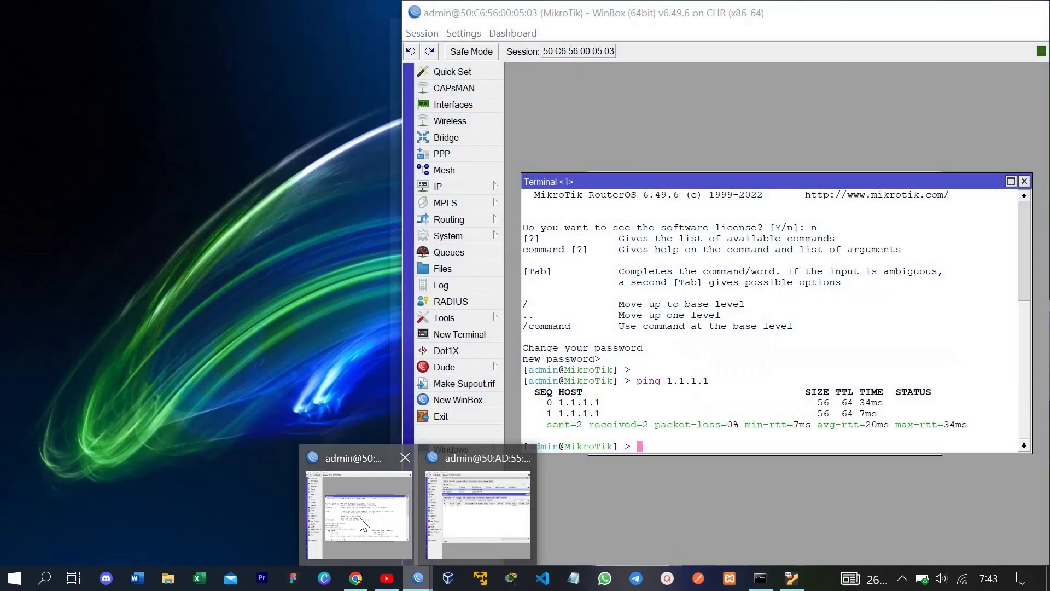
{"action": "left_click", "coordinate": [358, 514]}
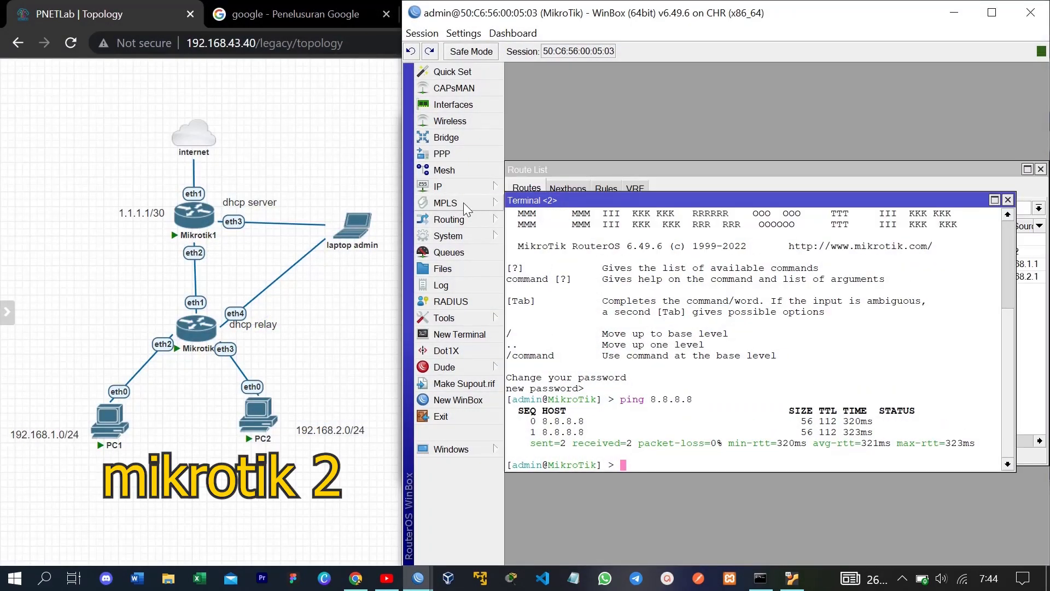
{"action": "left_click", "coordinate": [468, 186]}
{"action": "left_click", "coordinate": [533, 277]}
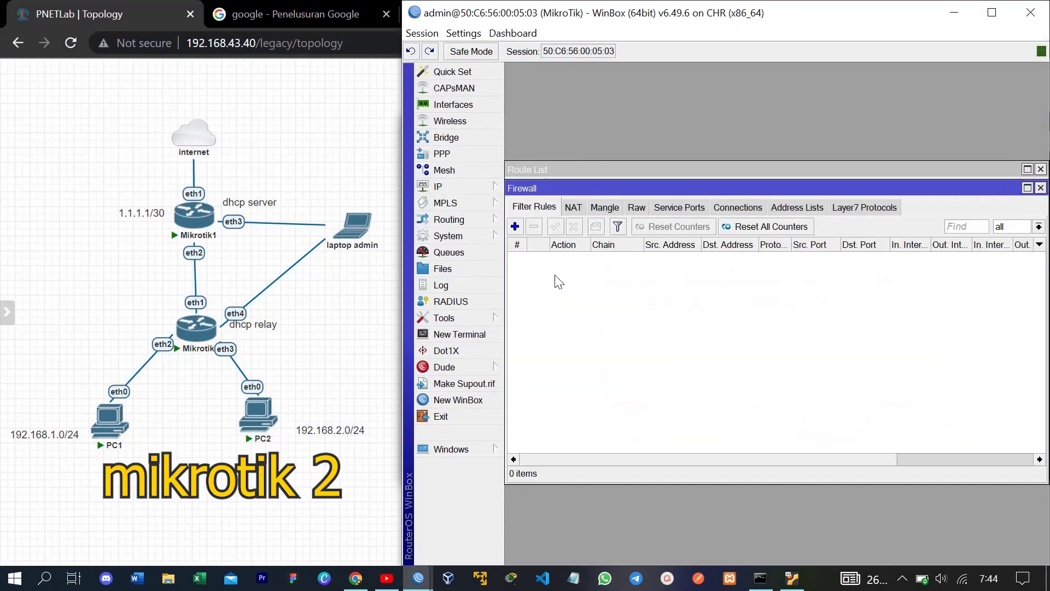
{"action": "left_click", "coordinate": [573, 206]}
{"action": "left_click", "coordinate": [515, 226]}
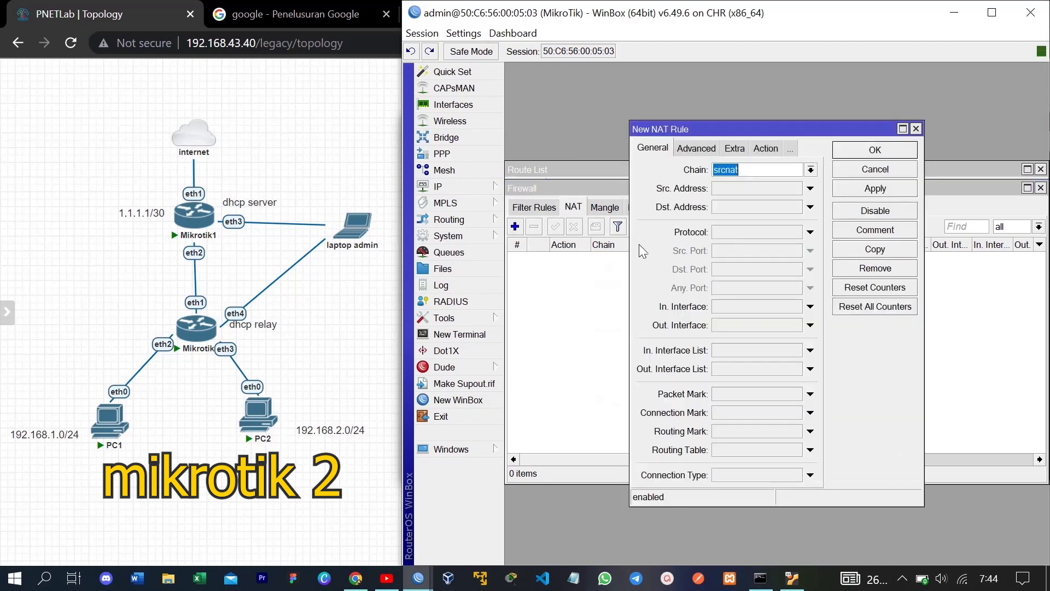
{"action": "left_click", "coordinate": [747, 323]}
{"action": "left_click", "coordinate": [696, 145]}
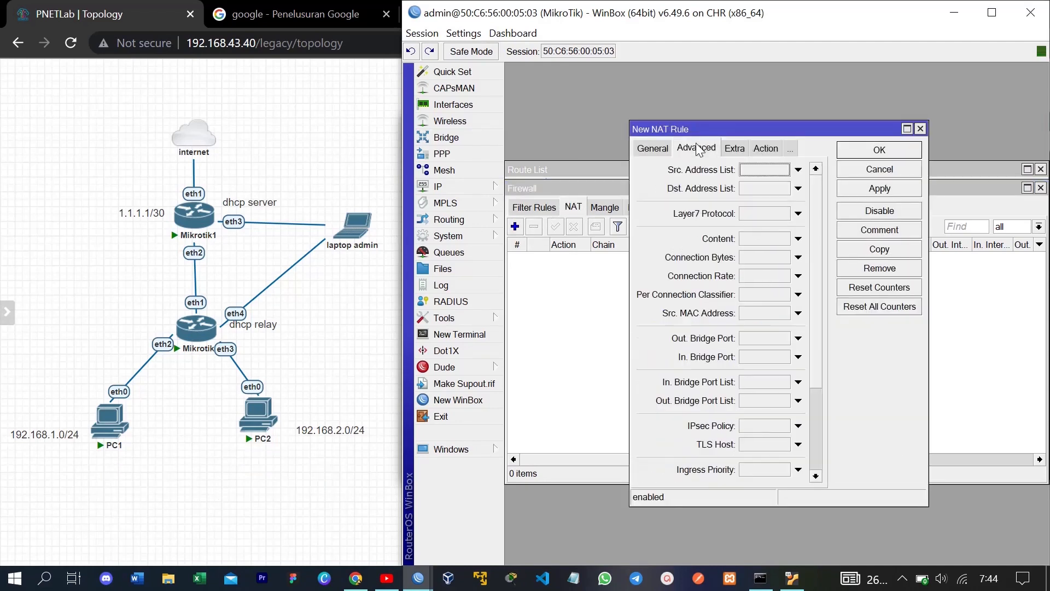
{"action": "left_click", "coordinate": [732, 149]}
{"action": "left_click", "coordinate": [725, 148]}
{"action": "left_click", "coordinate": [815, 170]}
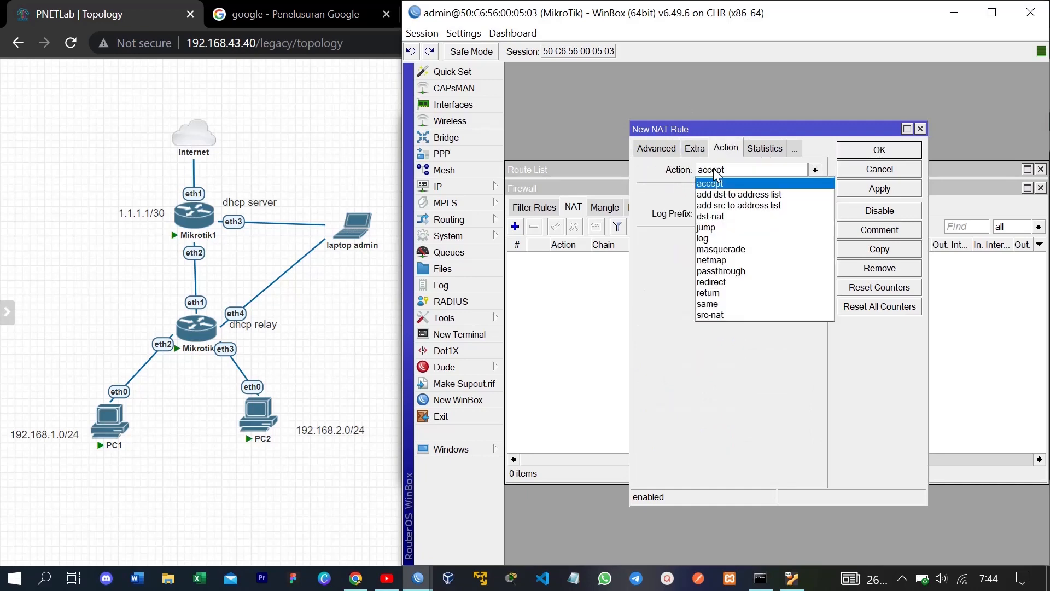
{"action": "left_click", "coordinate": [747, 249]}
{"action": "left_click", "coordinate": [880, 189]}
{"action": "left_click", "coordinate": [880, 150]}
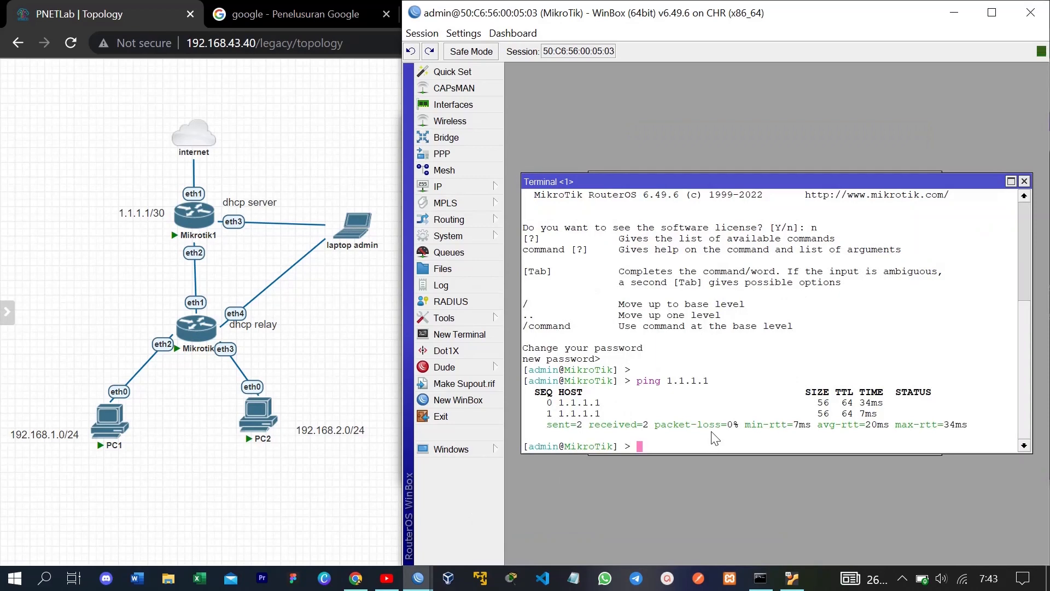
Step: Ping 8.8.8.8 from the relay router's terminal, which fails with no route to host
{"action": "type", "text": "ping 8.8.8.8"}
{"action": "key", "text": "Return"}
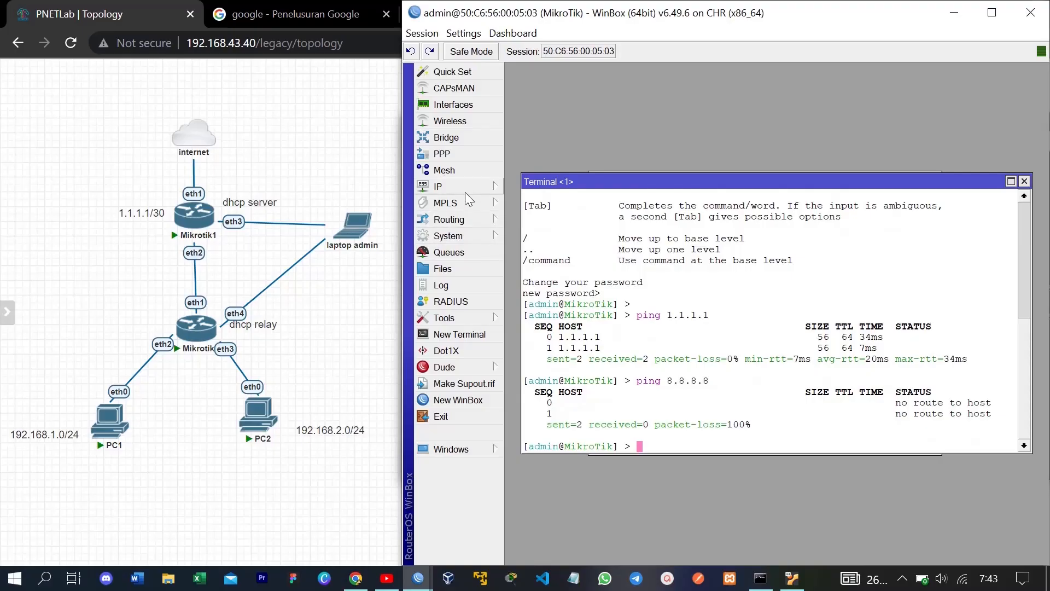
{"action": "left_click", "coordinate": [712, 121]}
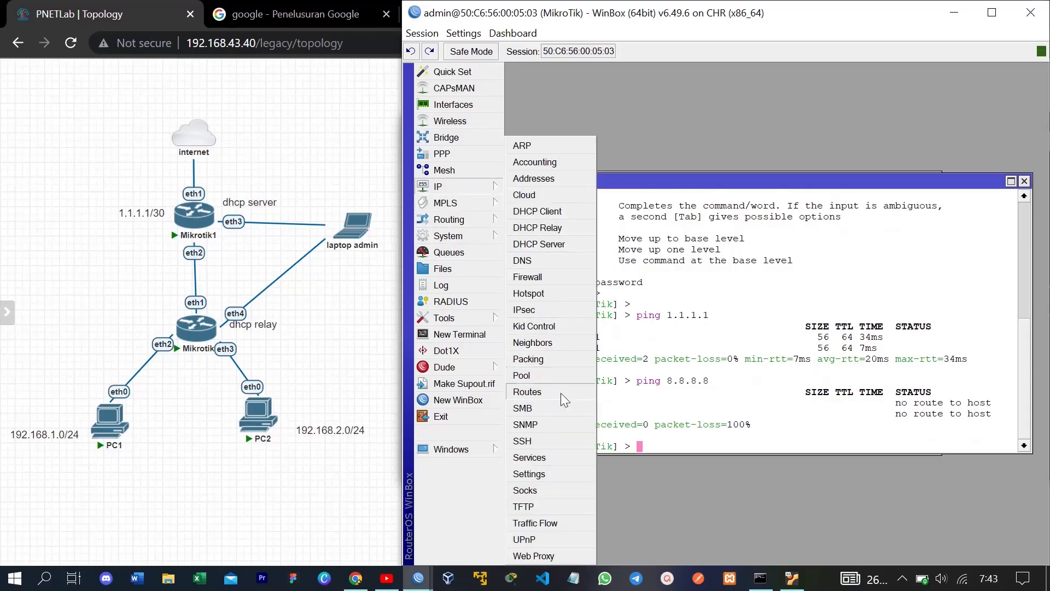
Step: Add a default route 0.0.0.0/0 via gateway 1.1.1.1
{"action": "left_click", "coordinate": [547, 395]}
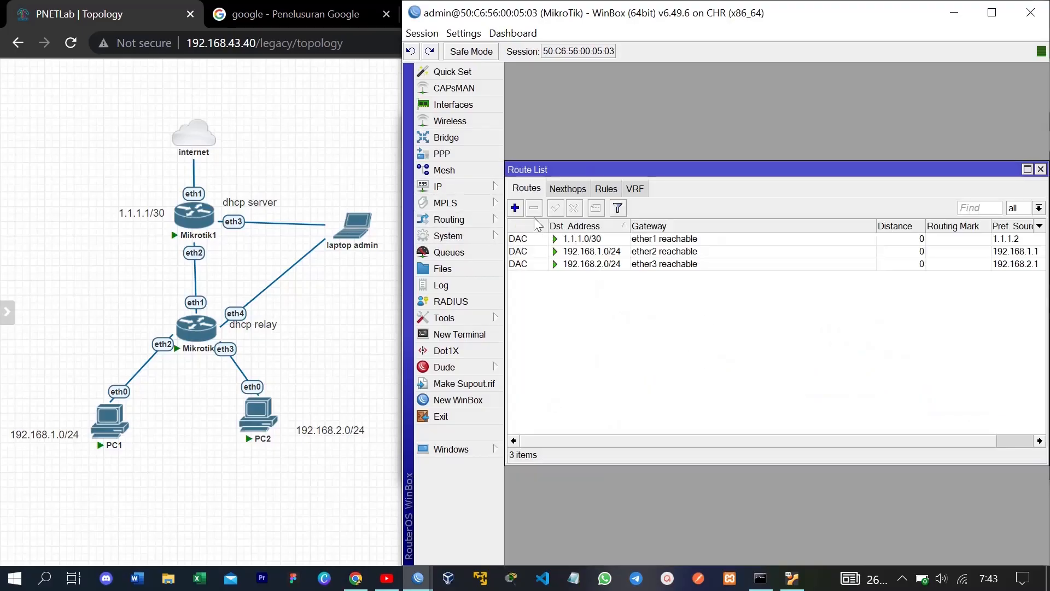
{"action": "left_click", "coordinate": [515, 208]}
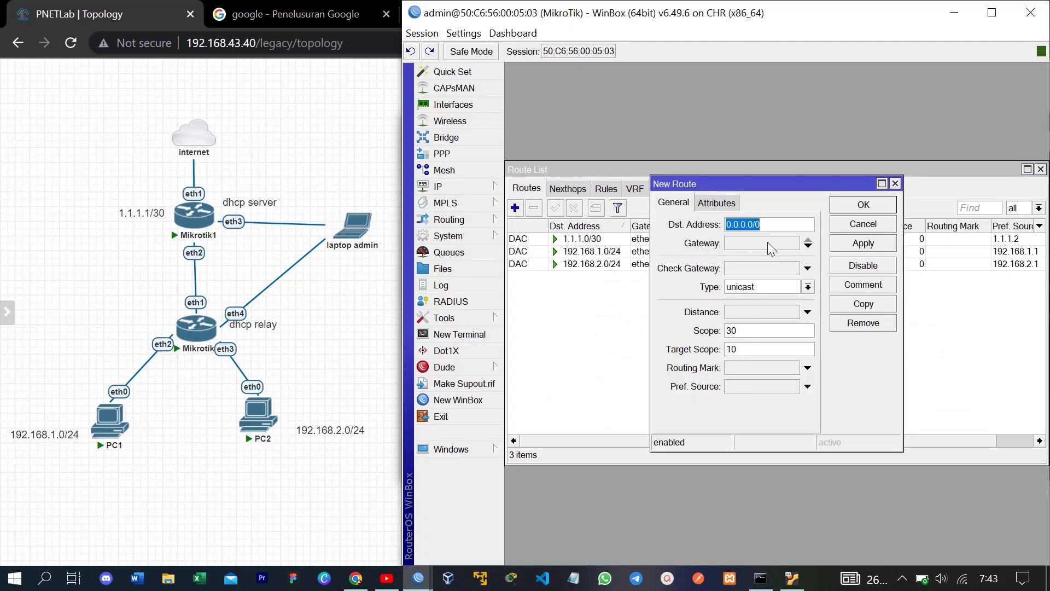
{"action": "left_click", "coordinate": [808, 246]}
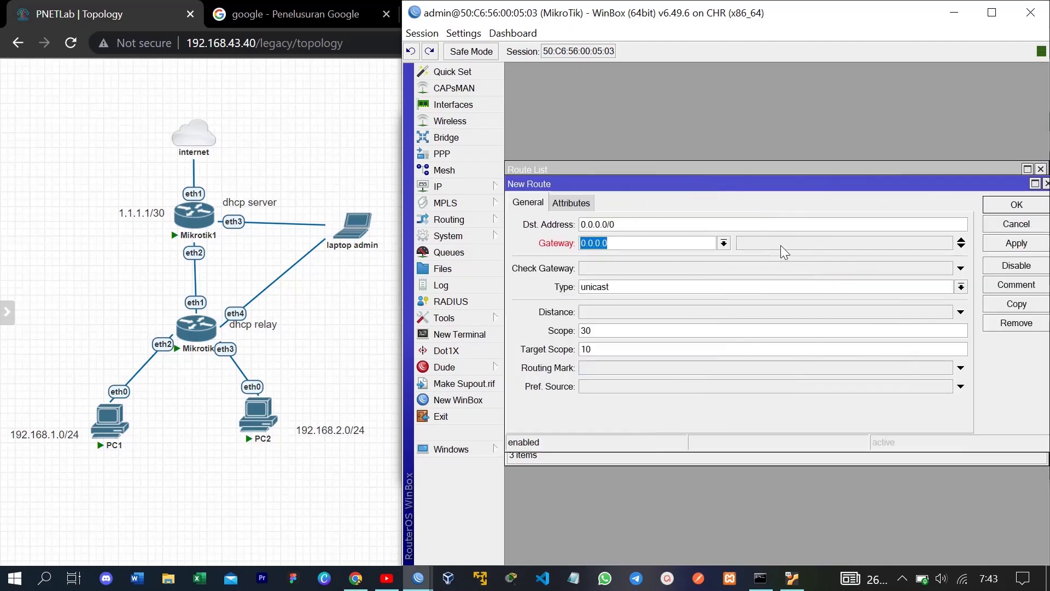
{"action": "type", "text": "1.1.1.1"}
{"action": "left_click", "coordinate": [1026, 246]}
{"action": "left_click", "coordinate": [1018, 205]}
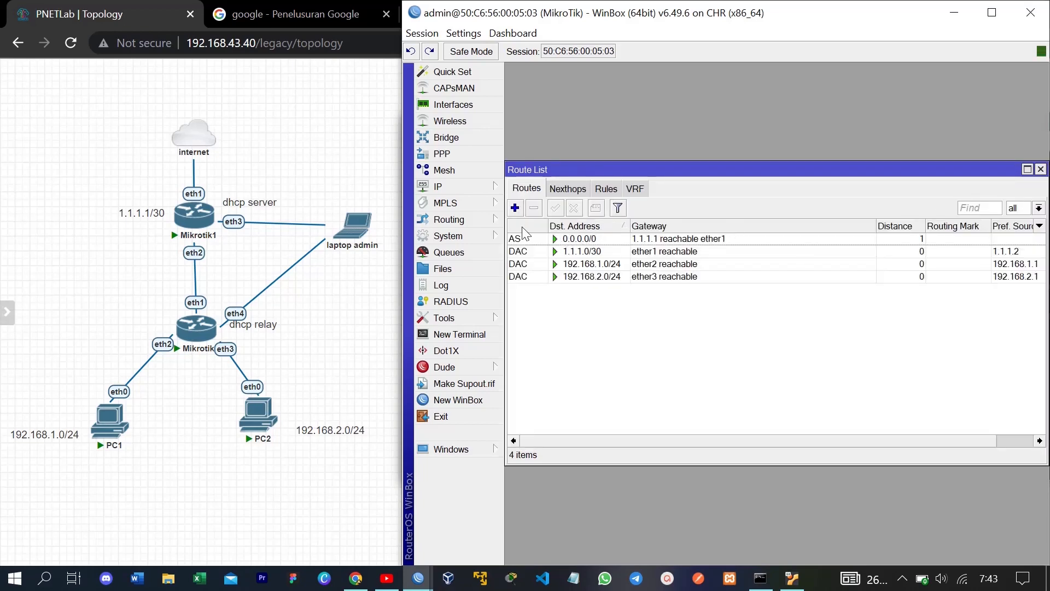
Step: Confirm the router now reaches 8.8.8.8 with a ping from a new terminal
{"action": "left_click", "coordinate": [459, 334]}
{"action": "key", "text": "Return"}
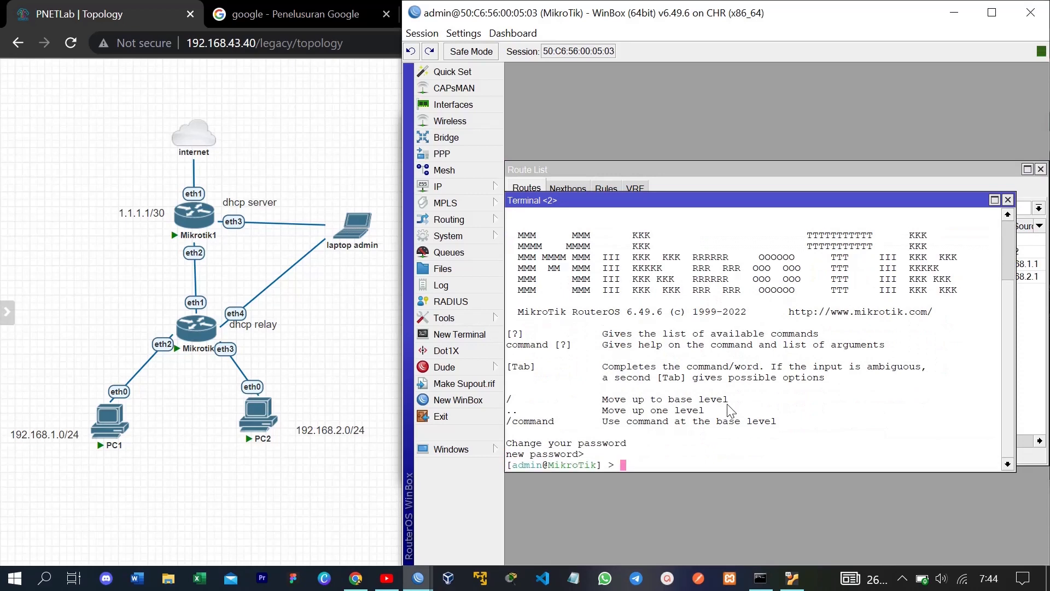
{"action": "type", "text": "ping 8.8.8.8"}
{"action": "key", "text": "Return"}
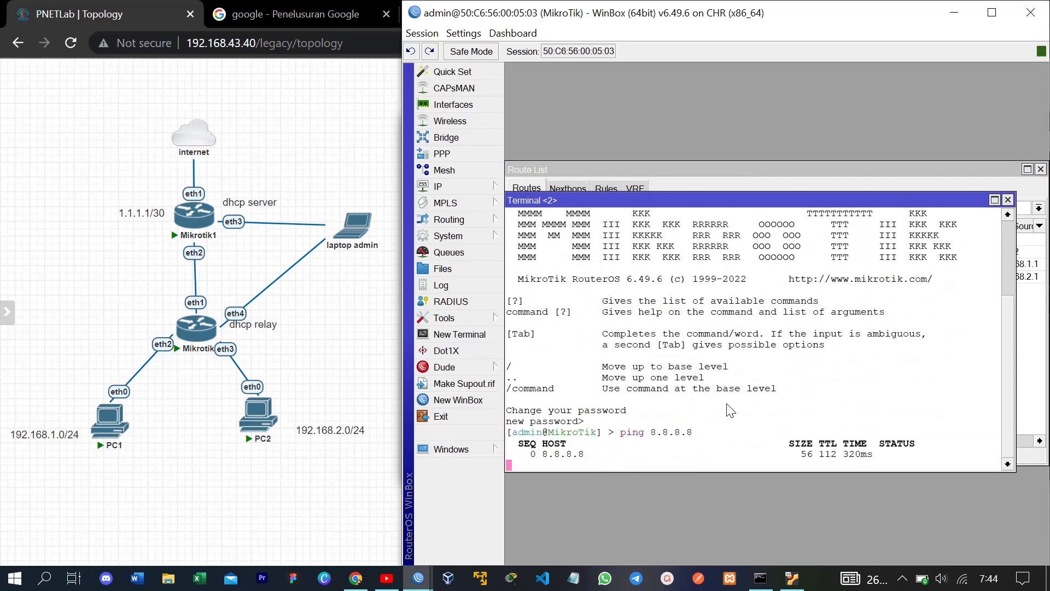
{"action": "key", "text": "ctrl+c"}
{"action": "left_click", "coordinate": [110, 419]}
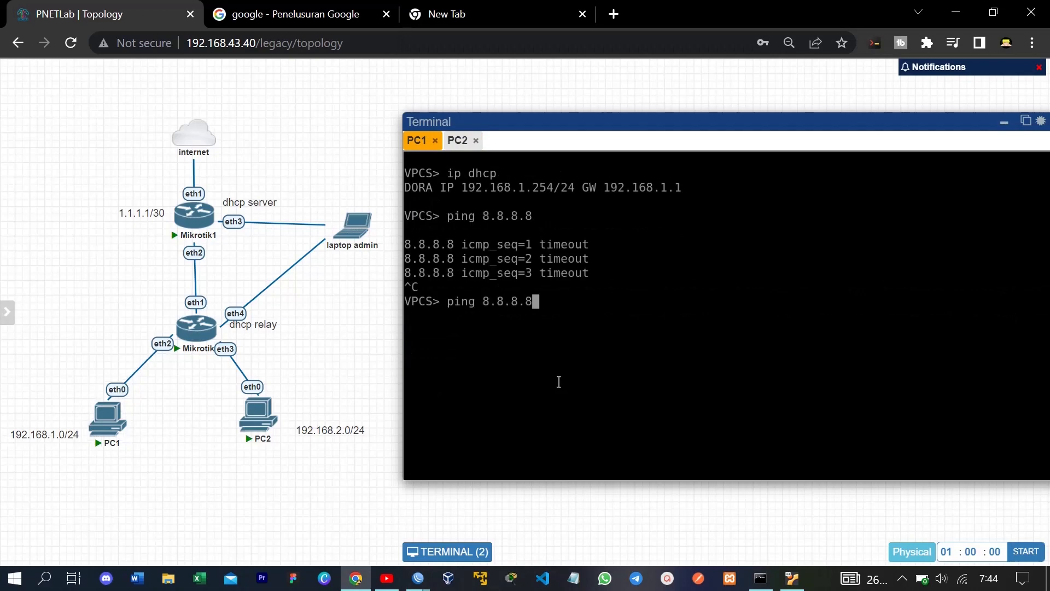
Step: Ping 8.8.8.8 from PC1 and then PC2, both receiving replies
{"action": "key", "text": "Return"}
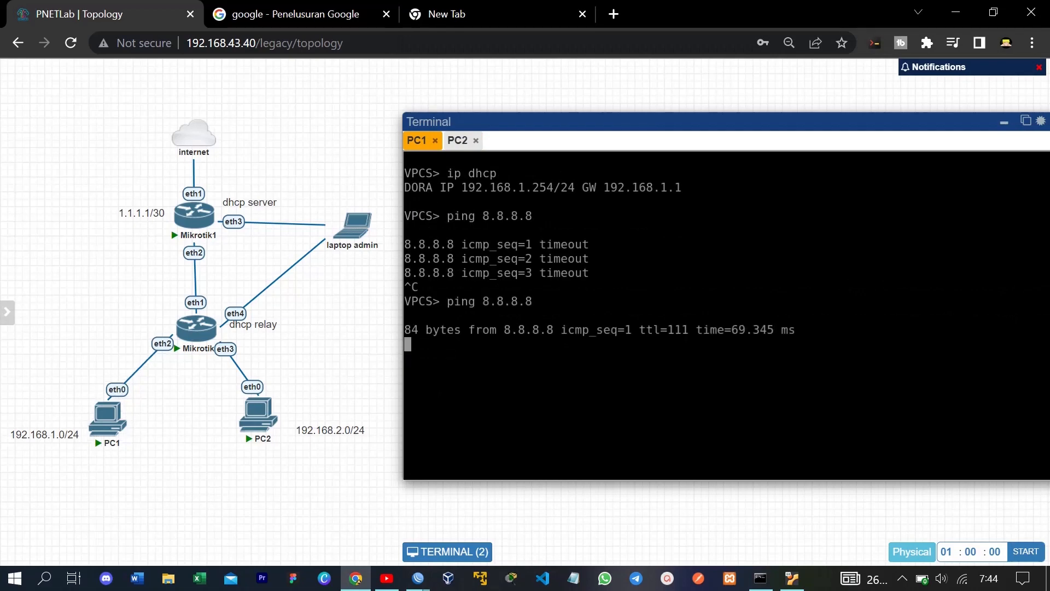
{"action": "key", "text": "ctrl+c"}
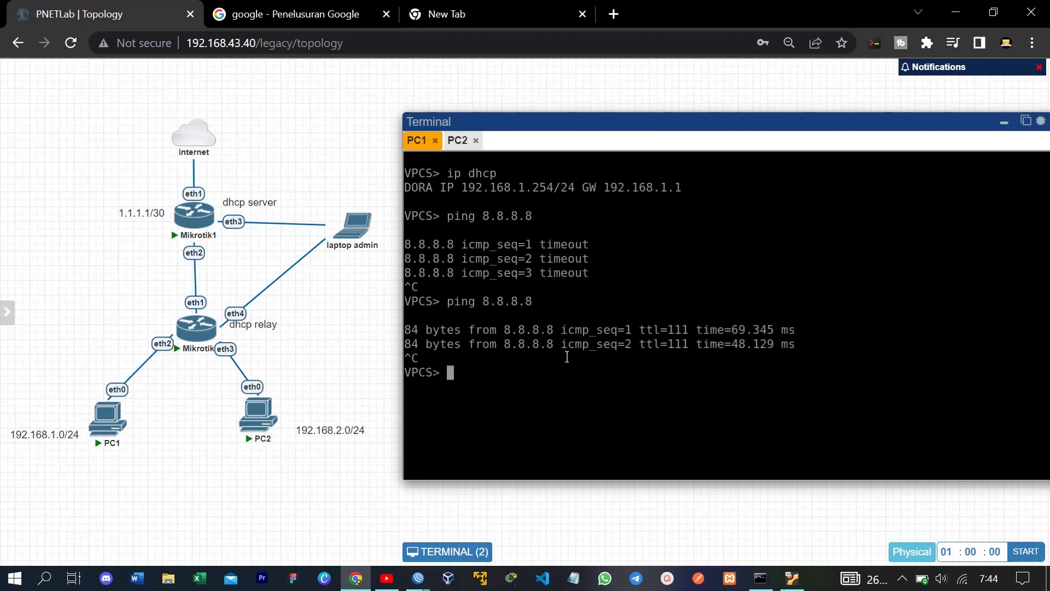
{"action": "left_click", "coordinate": [457, 141]}
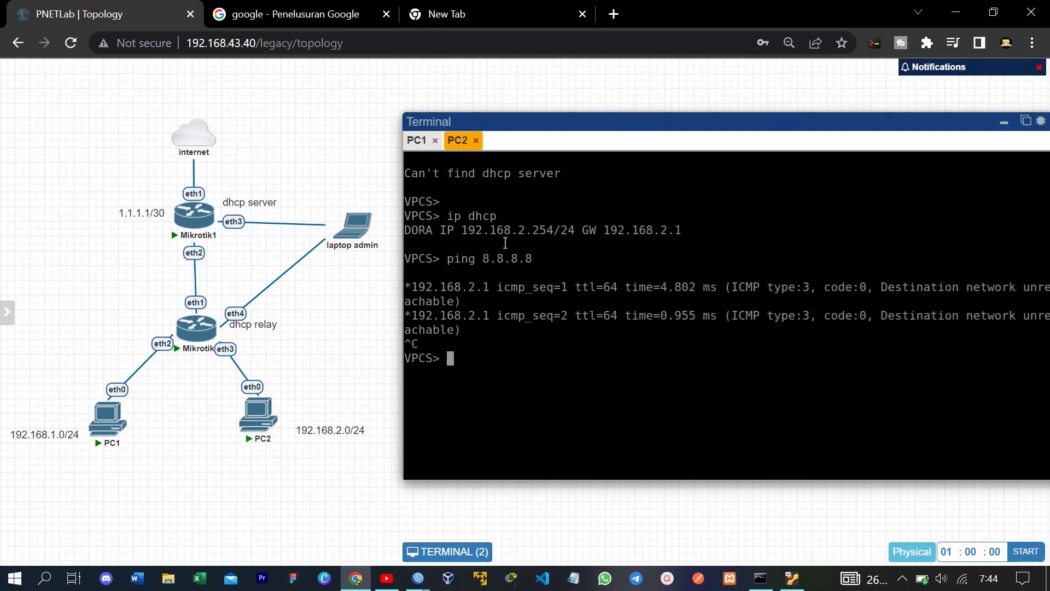
{"action": "key", "text": "Up"}
{"action": "key", "text": "Return"}
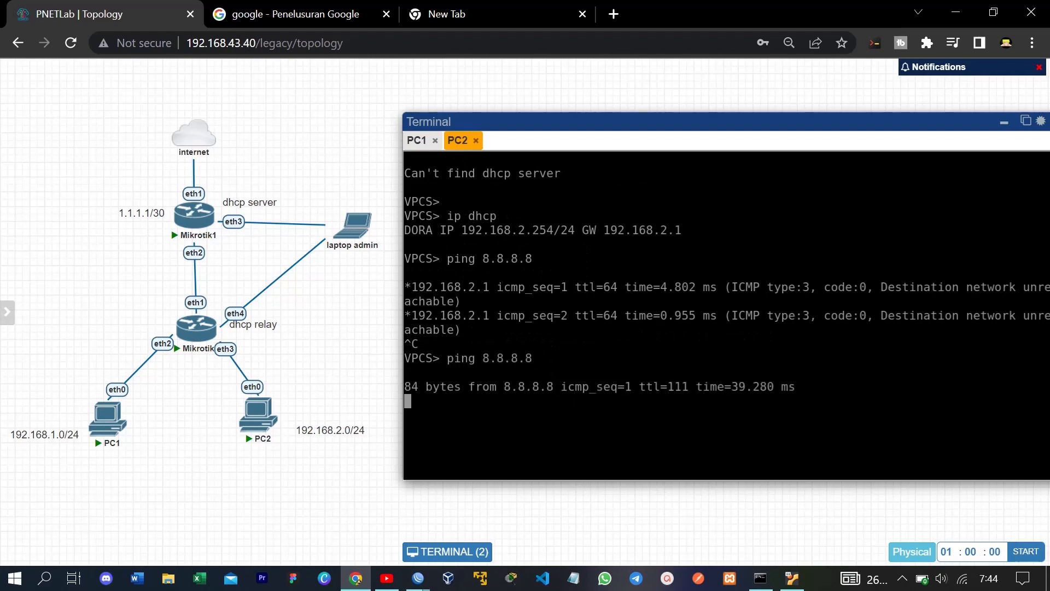
{"action": "key", "text": "ctrl+c"}
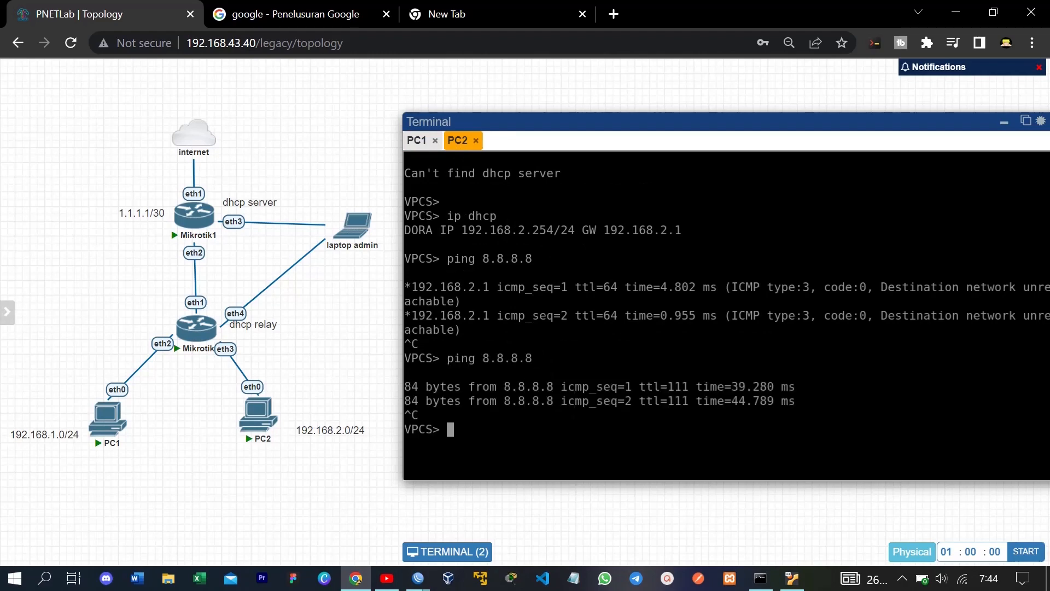